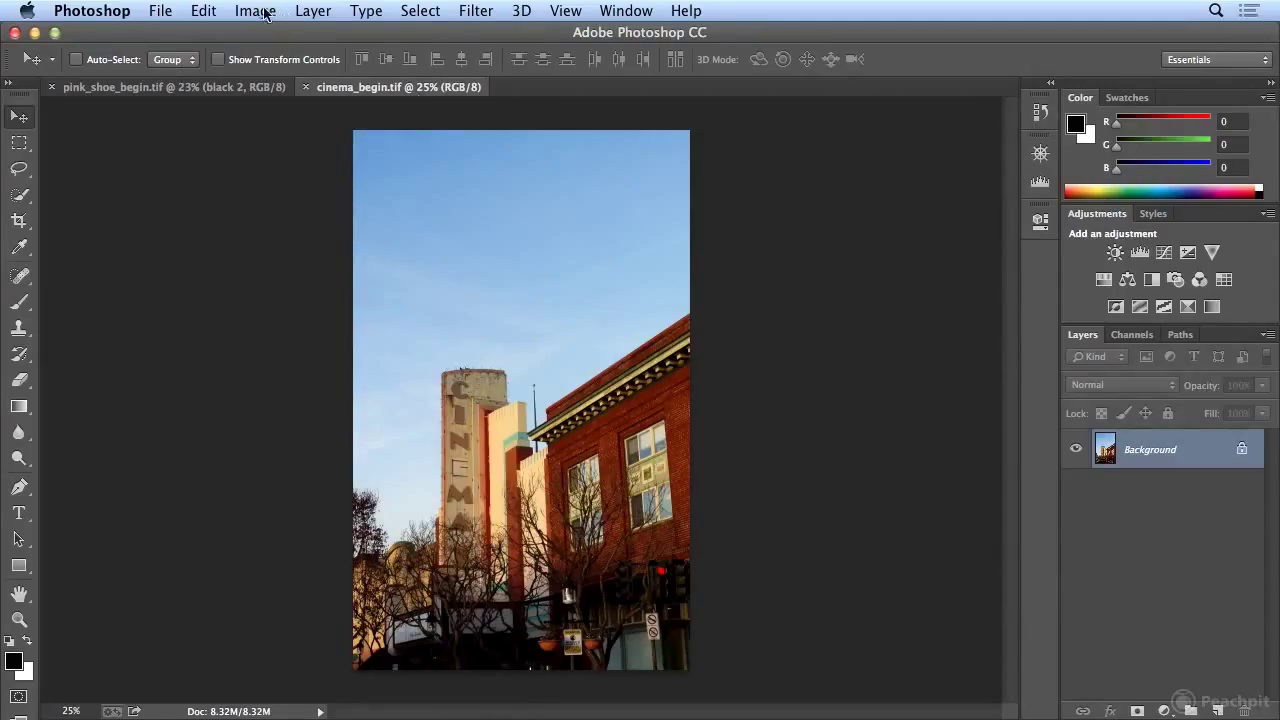
Step: Convert the cinema image to Grayscale mode, discarding its color information
left_click(266, 12)
mouse_move(268, 35)
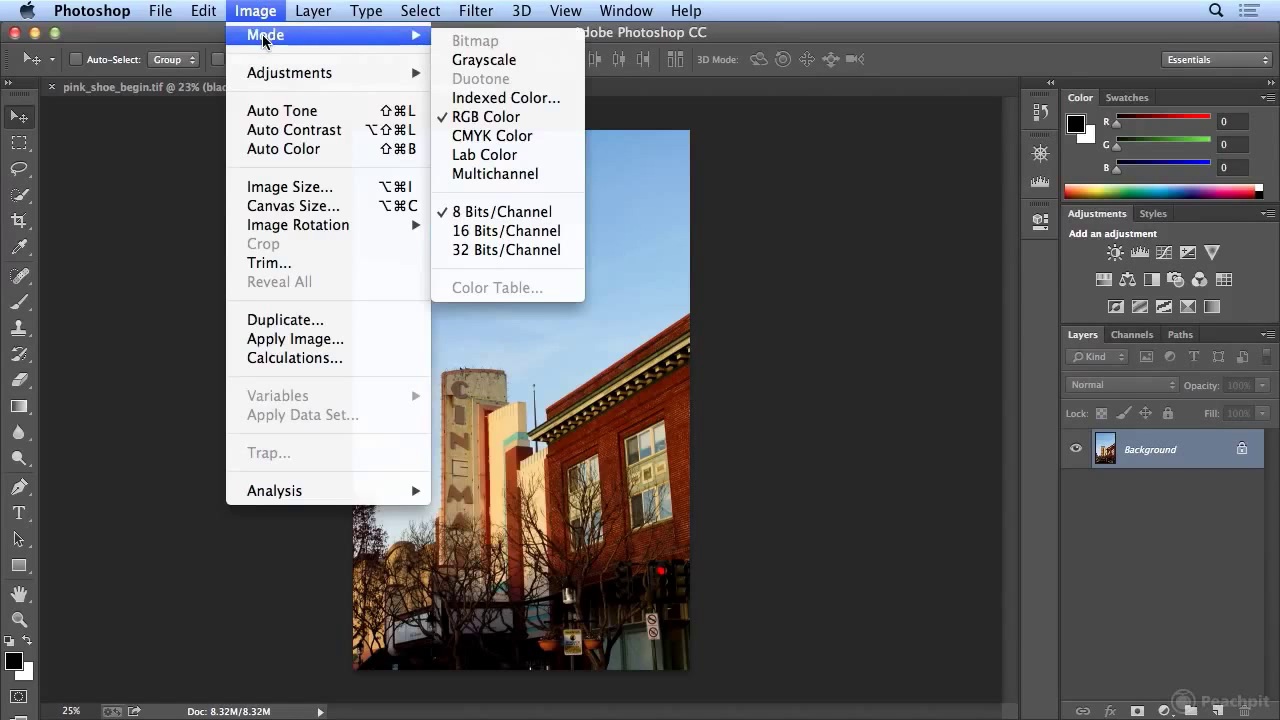
left_click(507, 59)
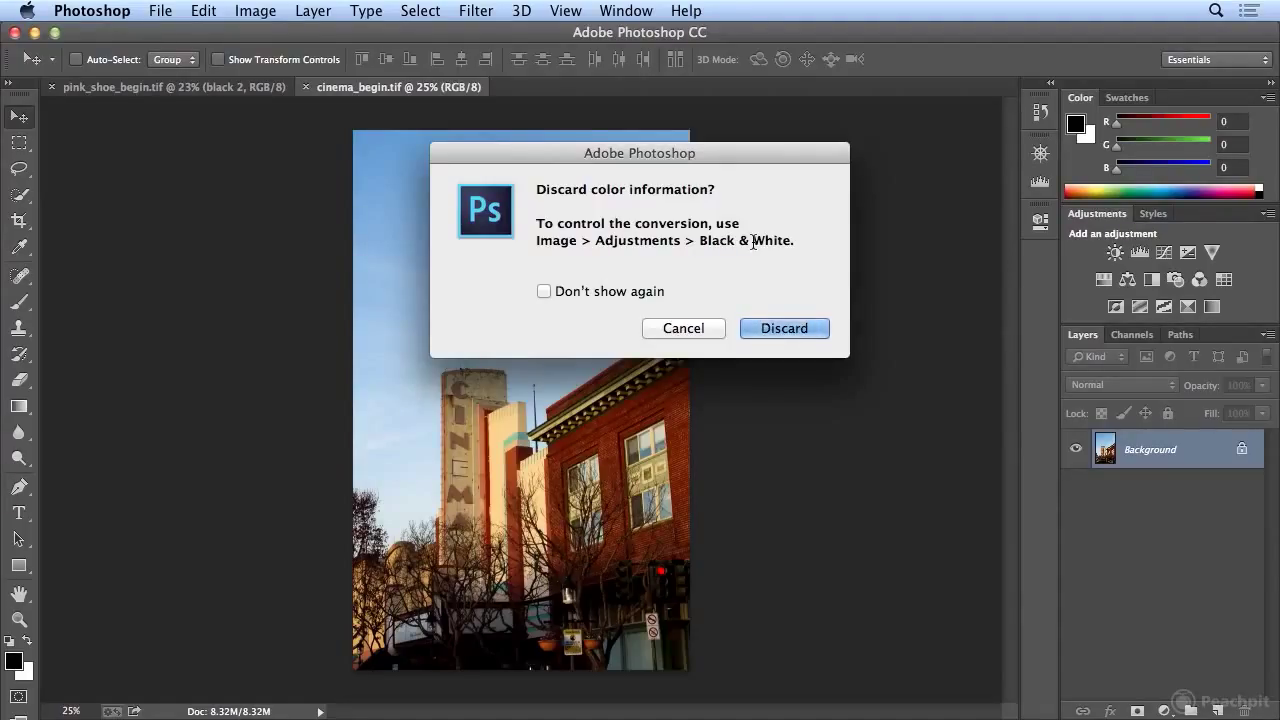
left_click(785, 330)
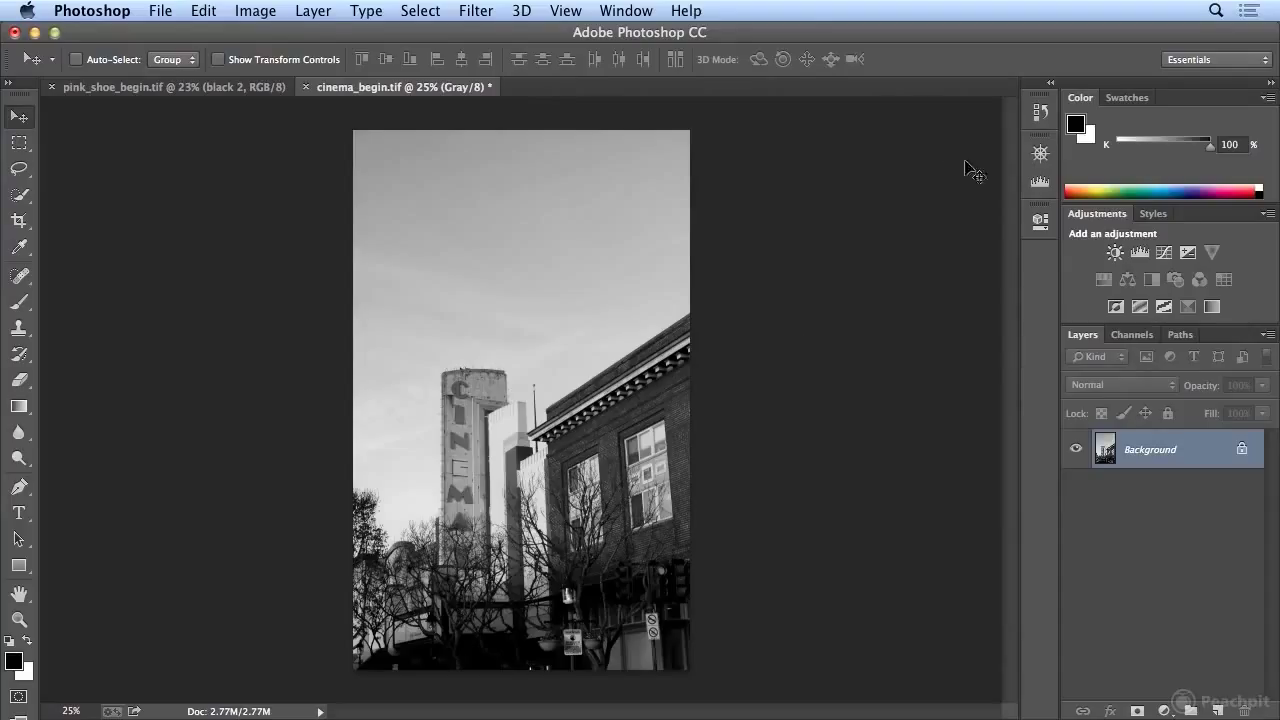
Step: Create a new document from the Grayscale history state of the cinema image
left_click(1040, 114)
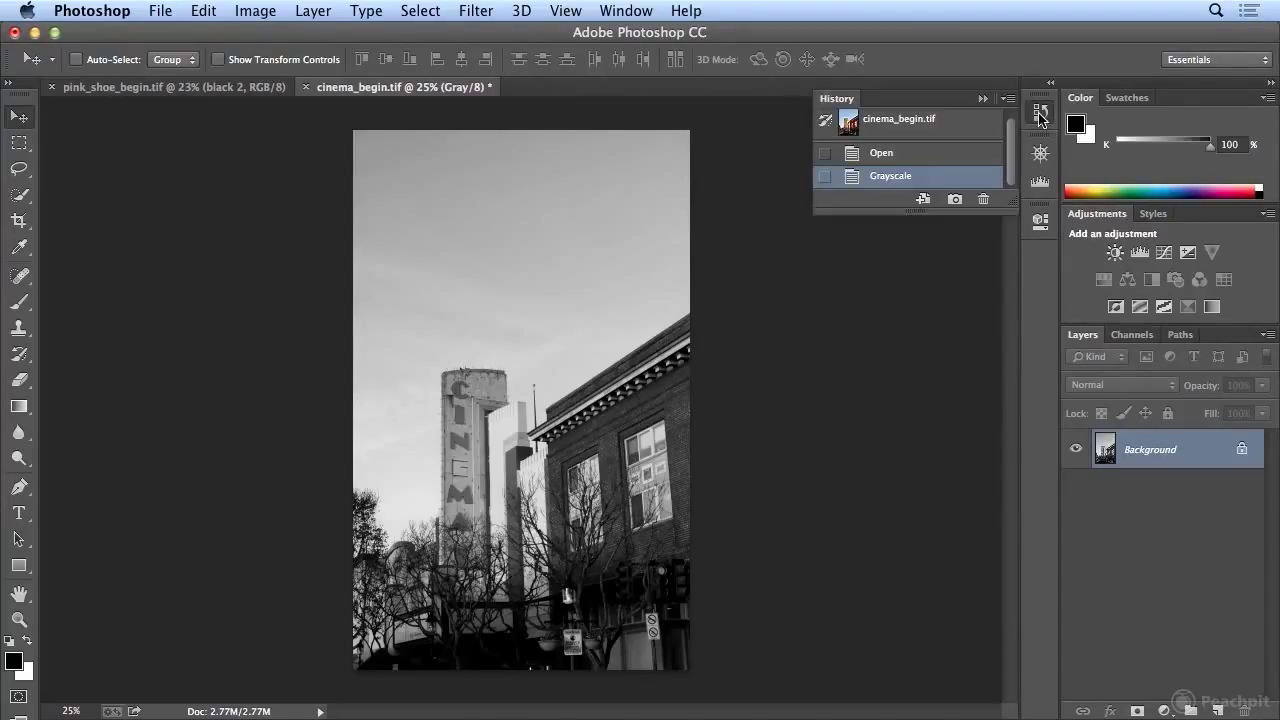
left_click_drag(1012, 207, 985, 350)
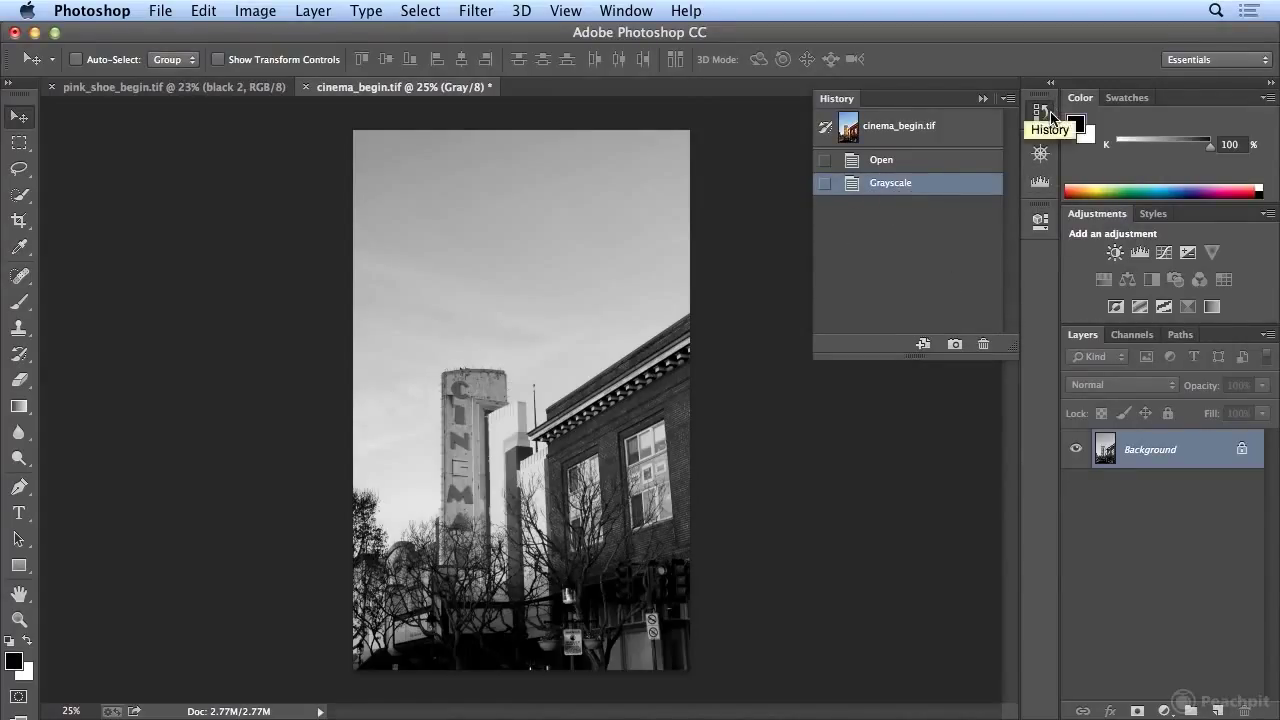
left_click(923, 345)
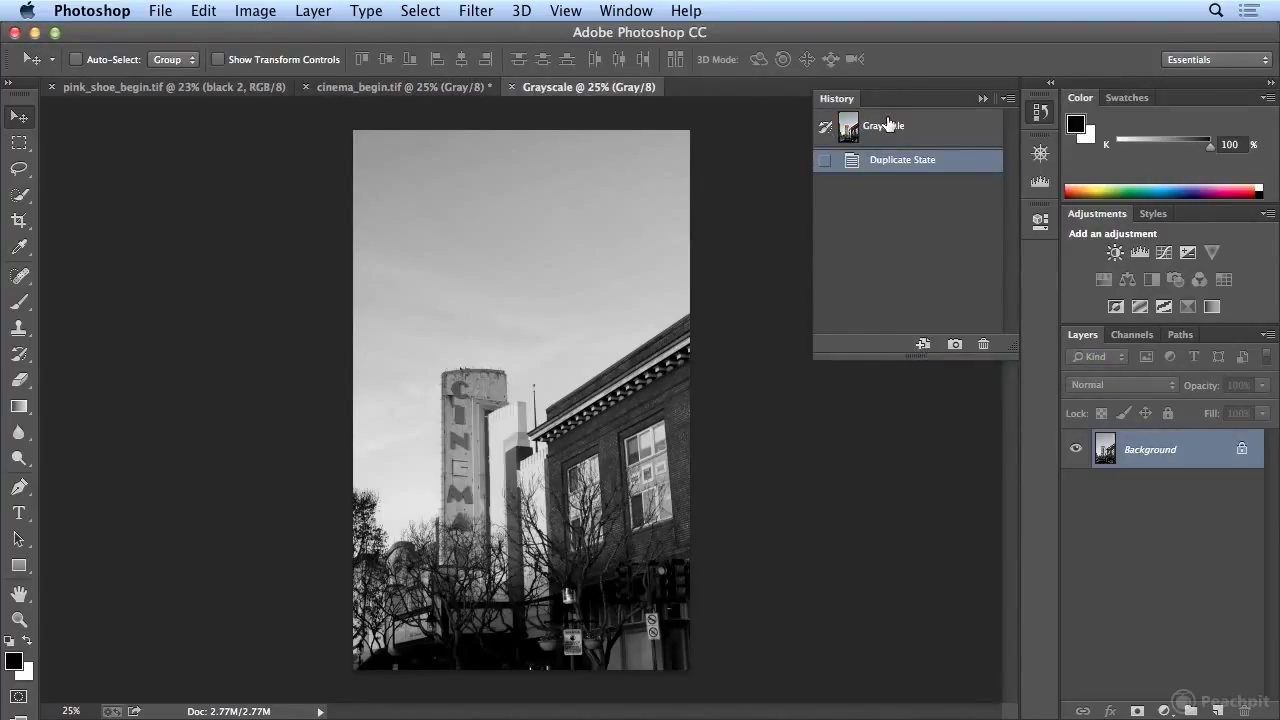
left_click(1042, 121)
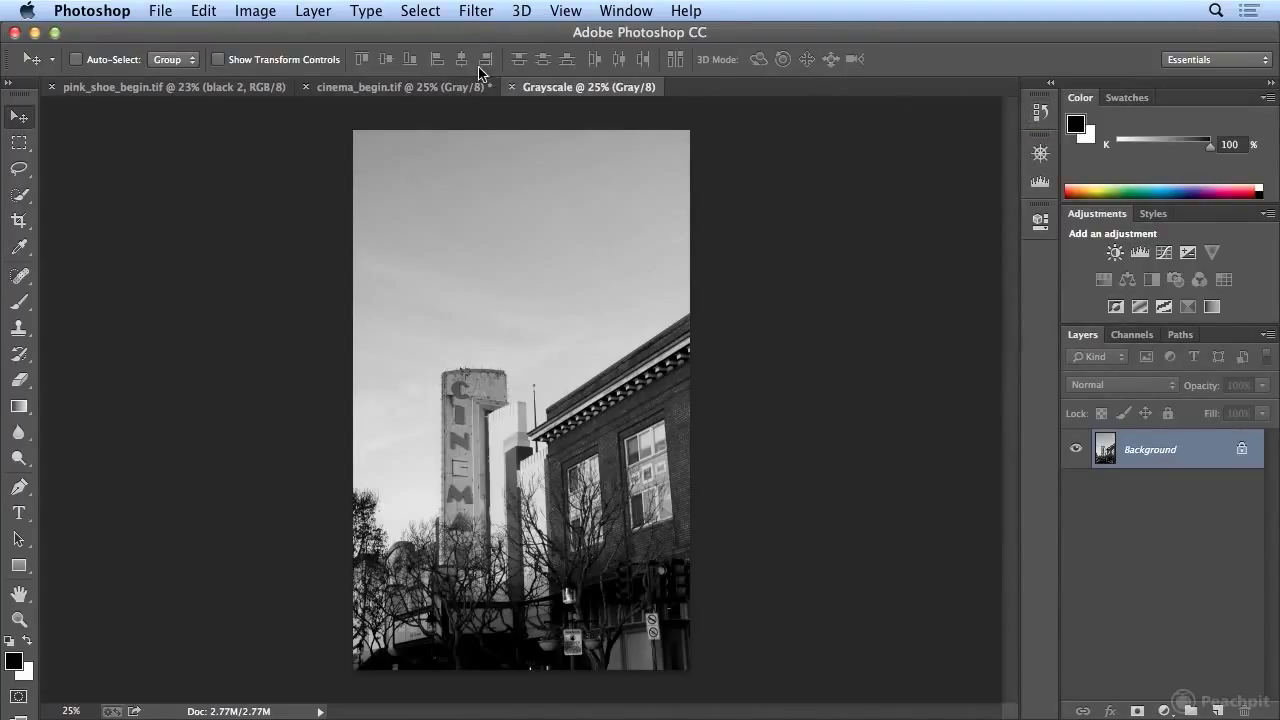
Step: Undo the Grayscale conversion in cinema_begin.tif and add a Black & White adjustment layer to it
left_click(435, 90)
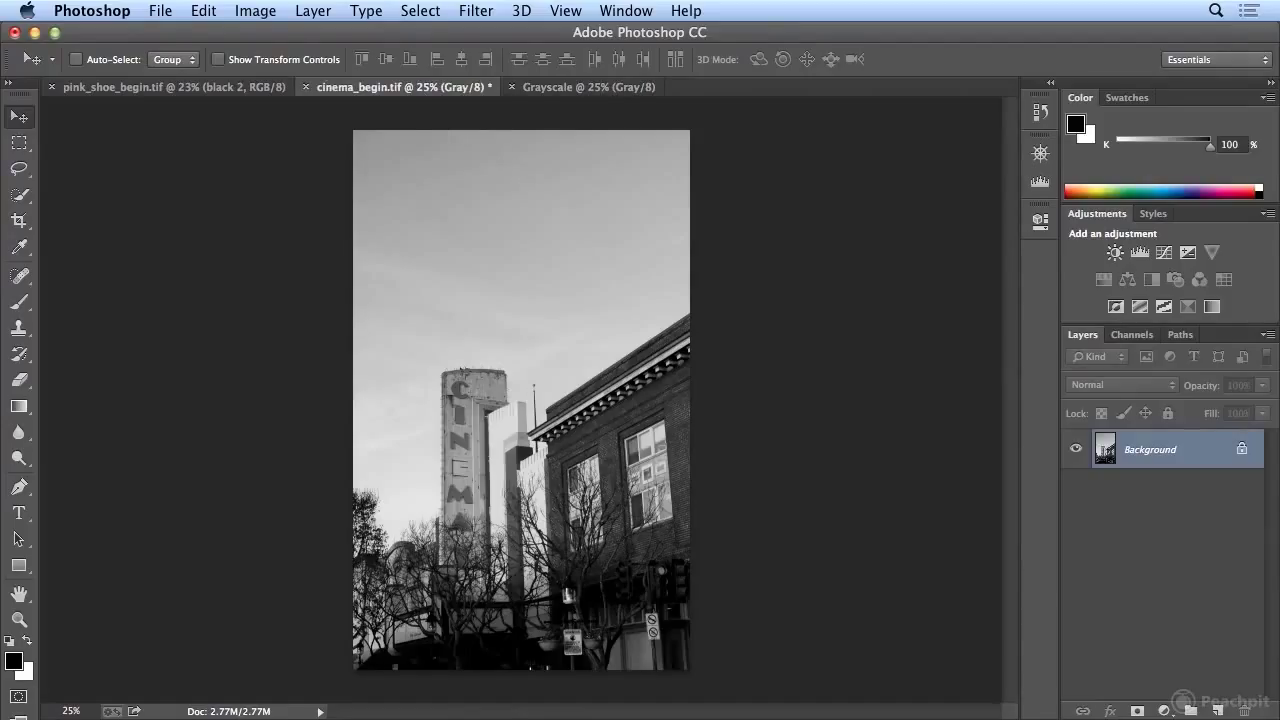
left_click(255, 10)
mouse_move(243, 75)
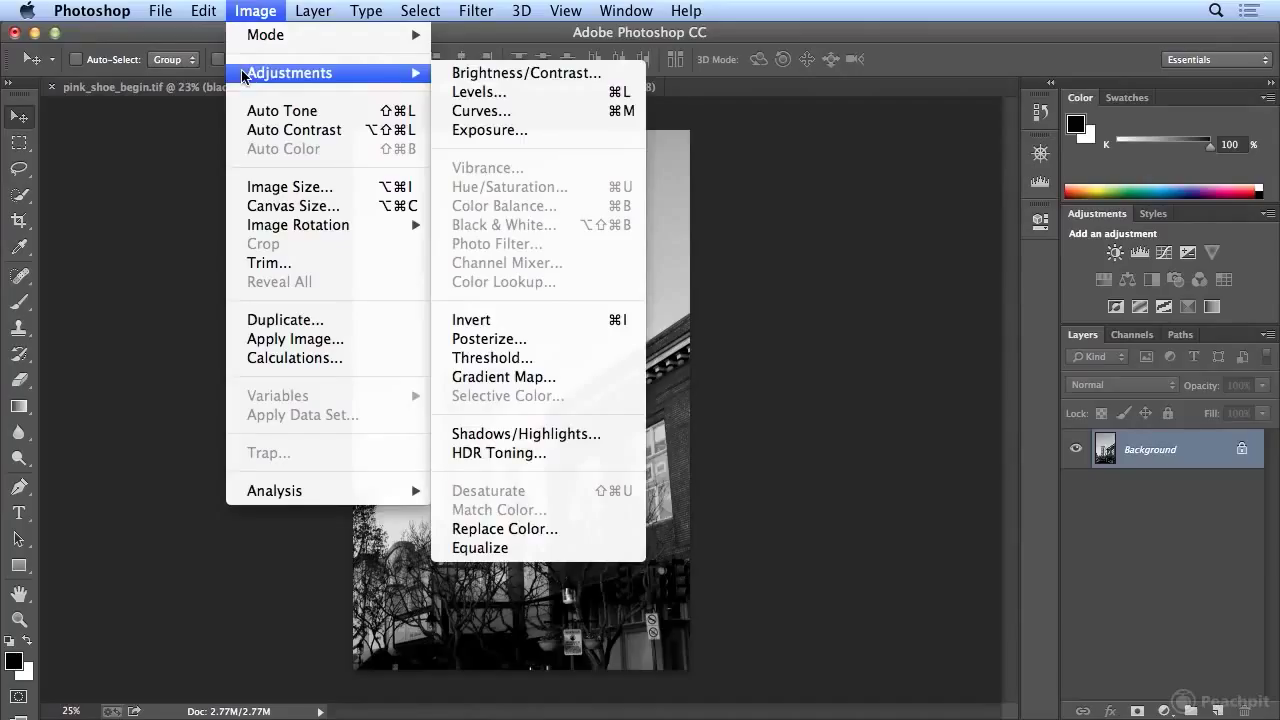
left_click(247, 12)
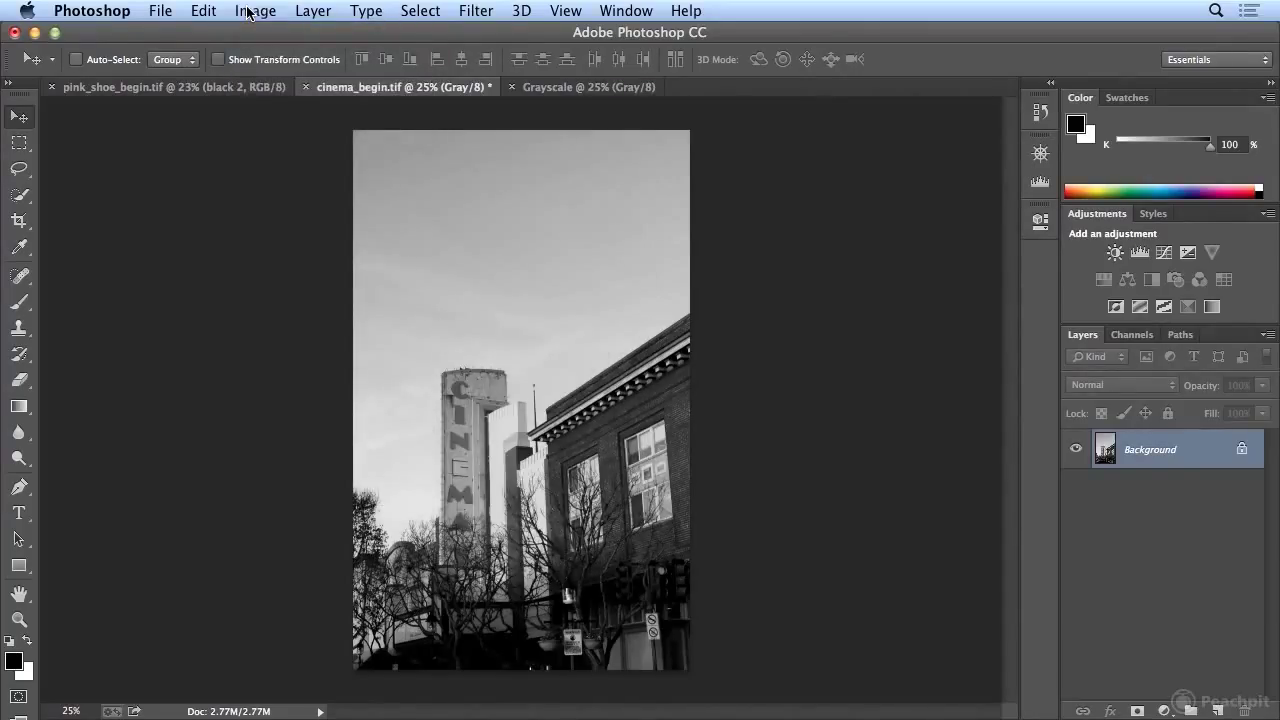
left_click(205, 12)
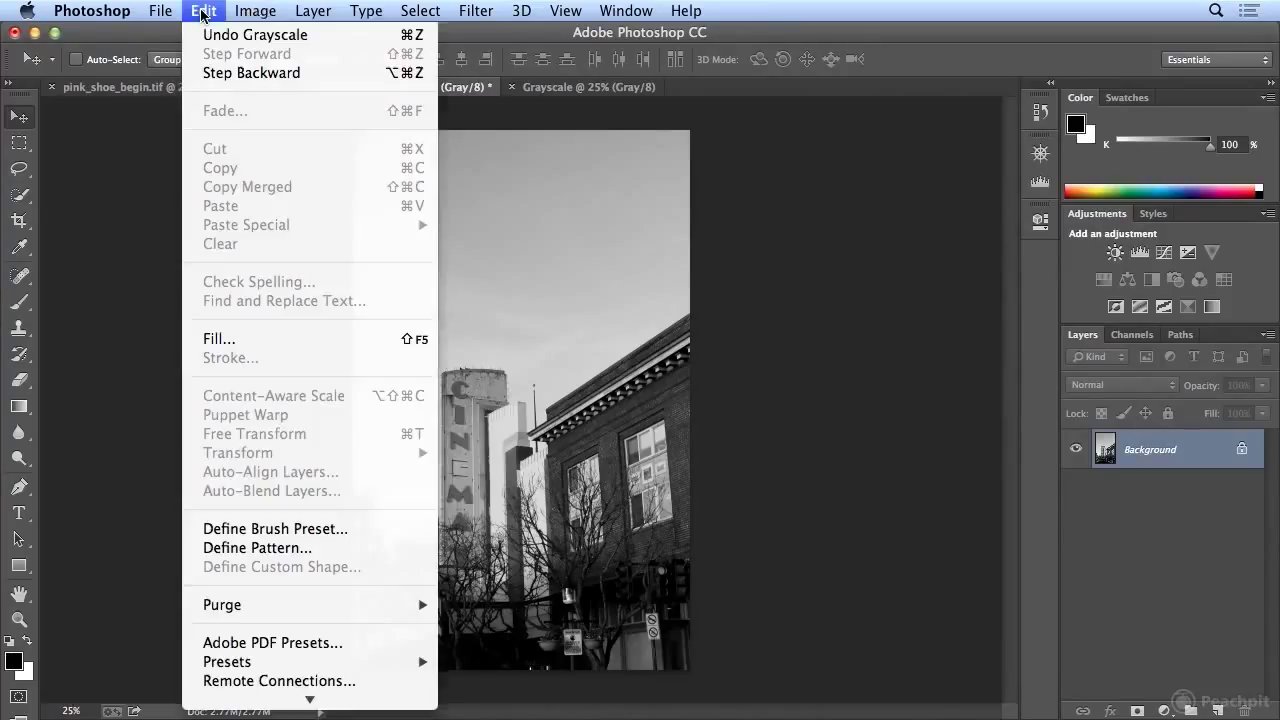
left_click(204, 35)
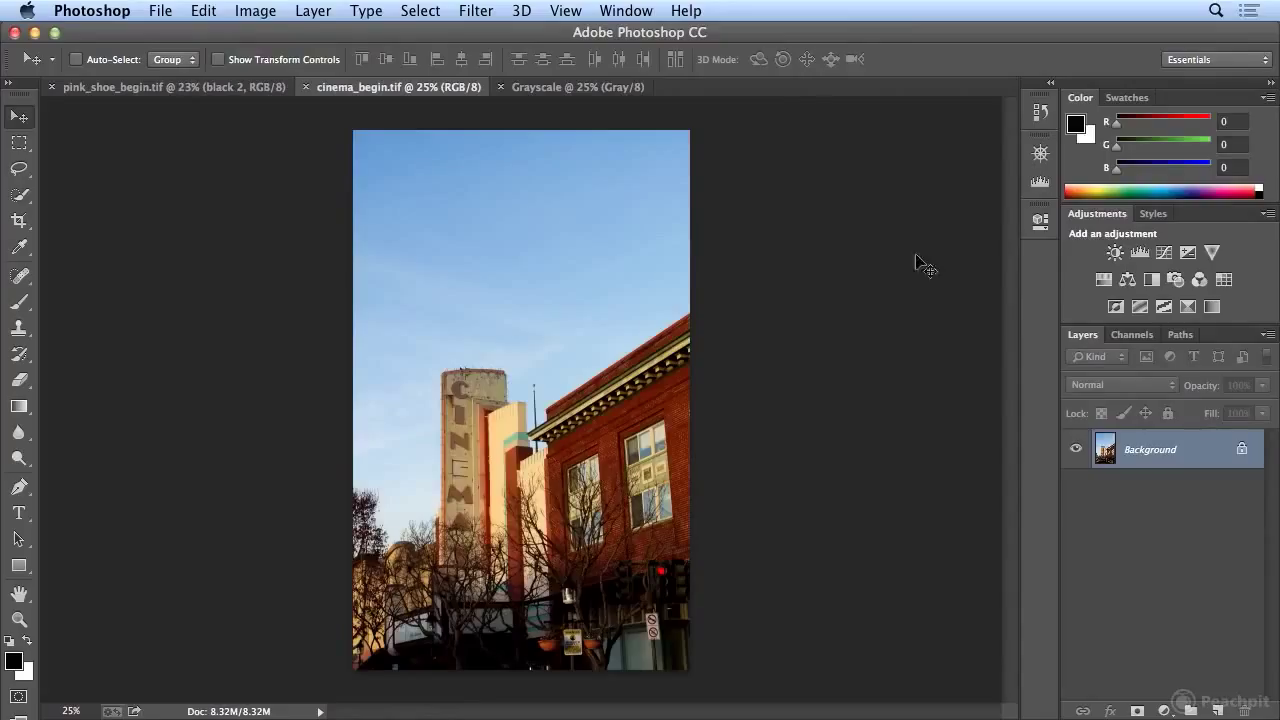
left_click(1152, 282)
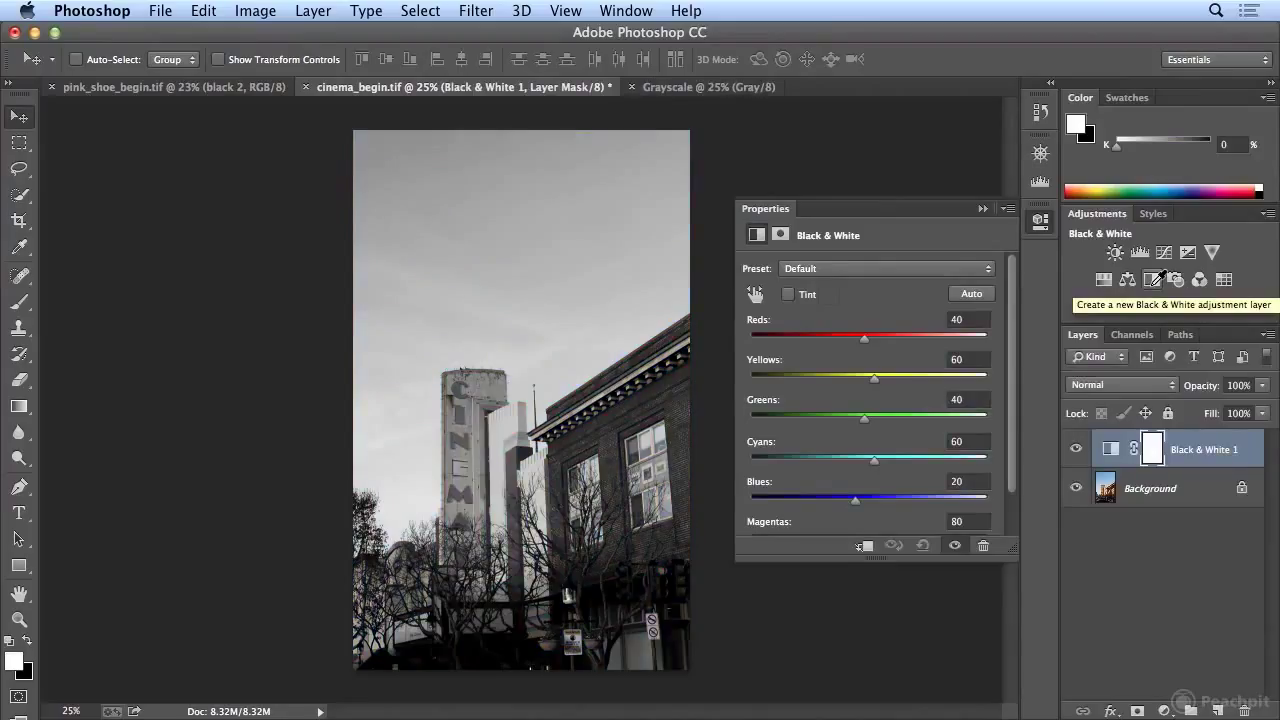
Step: Compare the default Black & White adjustment in cinema_begin.tif with the Grayscale document by alternating between the two
left_click(722, 88)
left_click(588, 89)
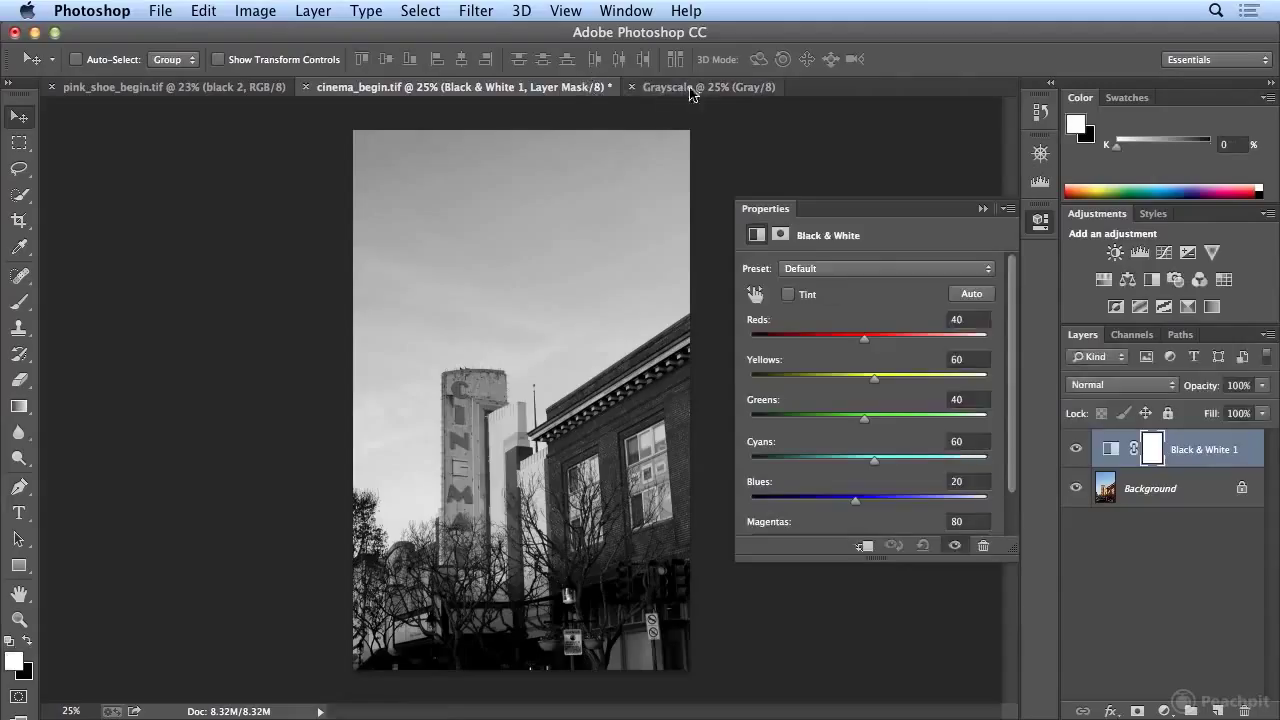
left_click(705, 90)
left_click(565, 87)
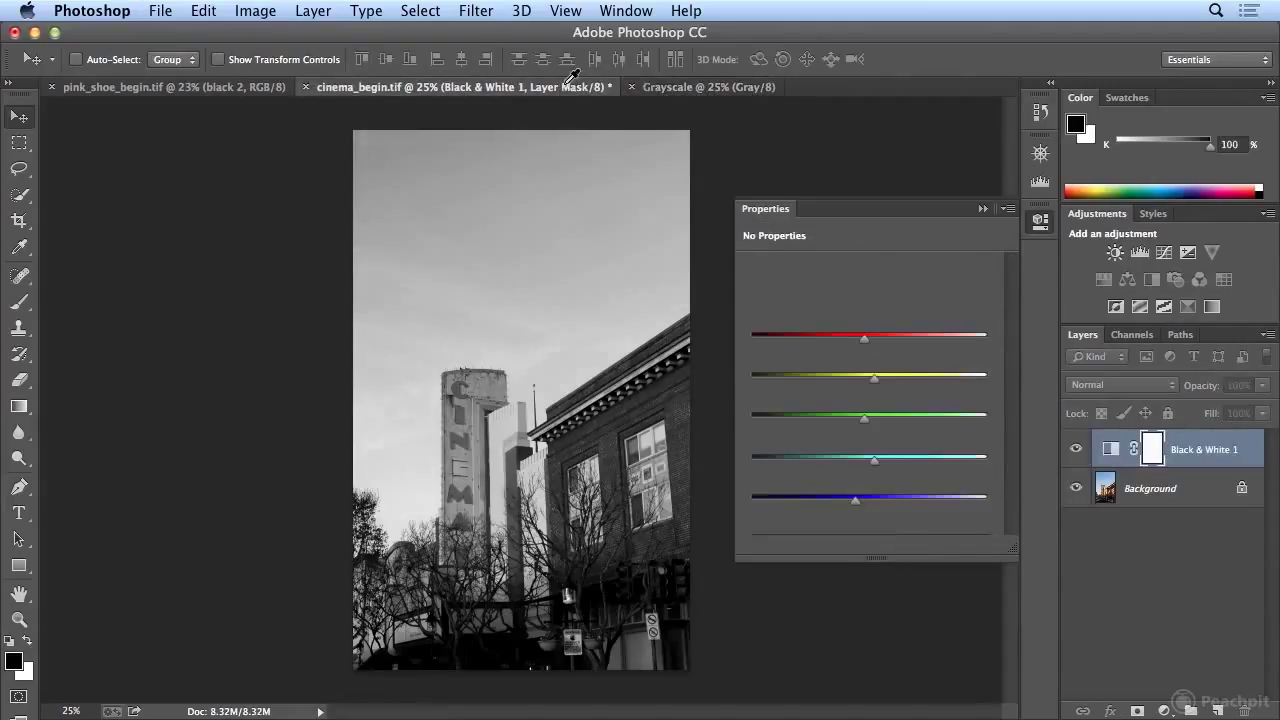
left_click(703, 88)
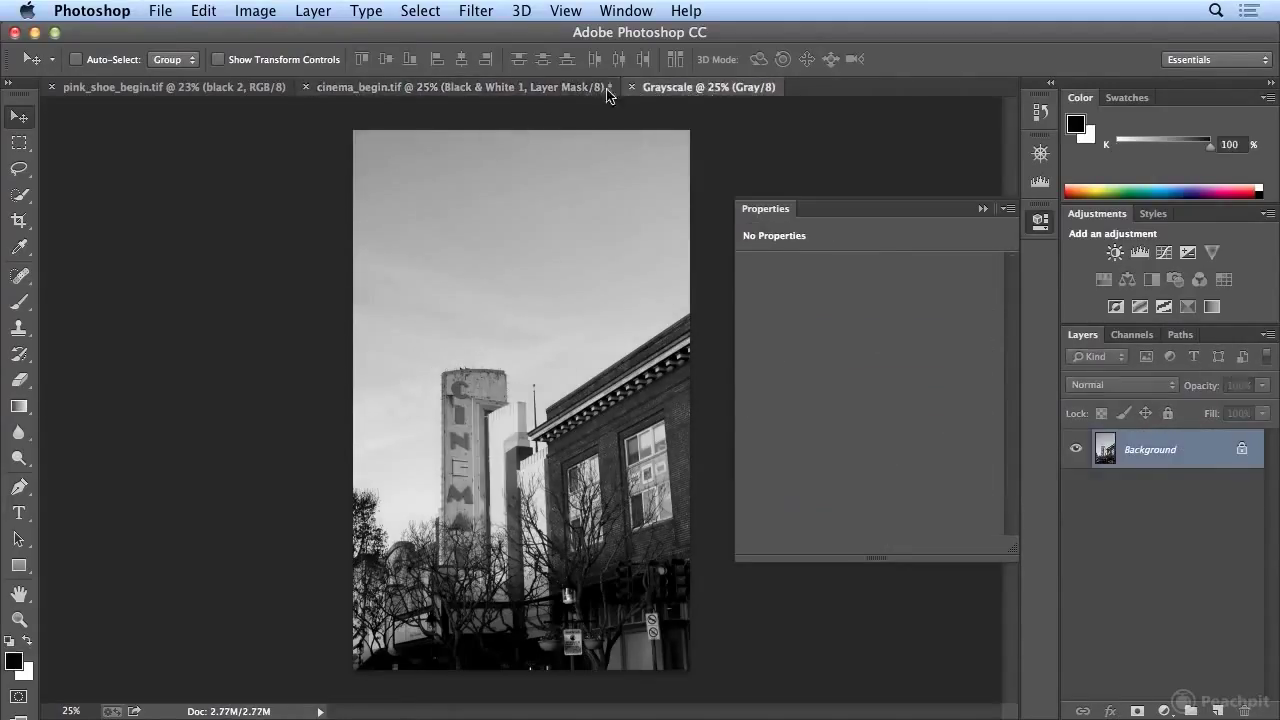
left_click(527, 90)
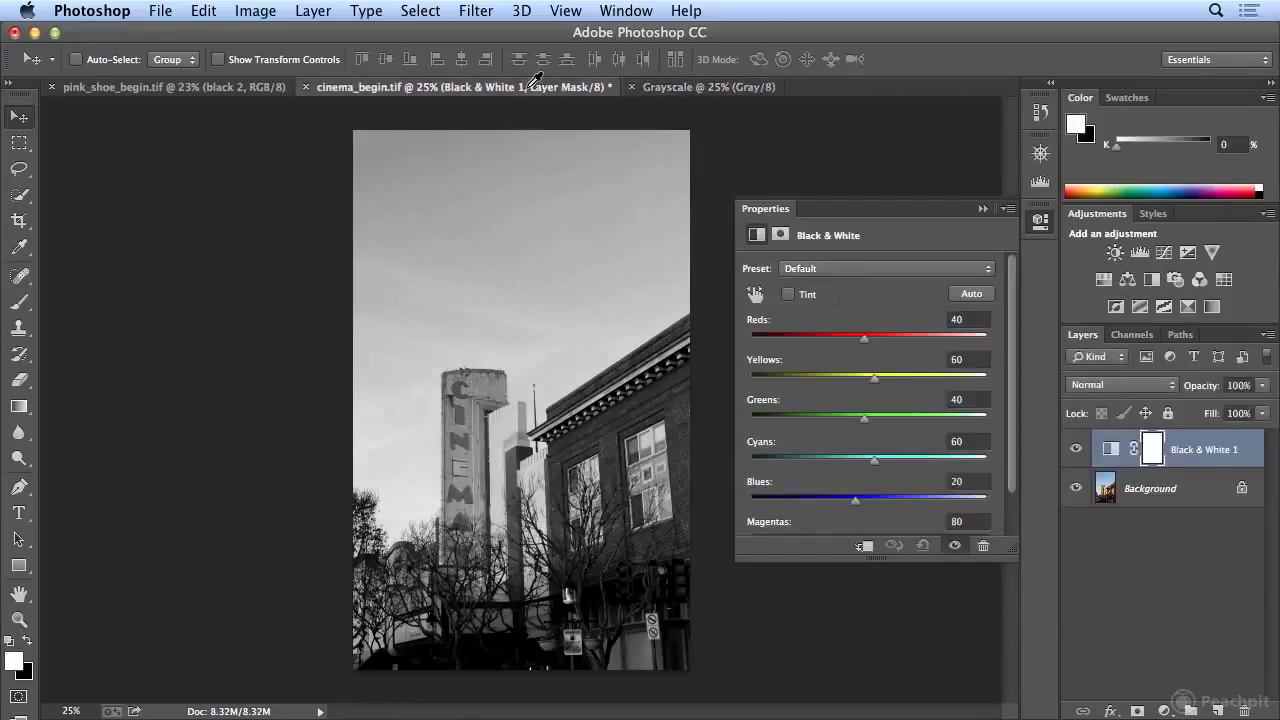
left_click(703, 90)
left_click(560, 90)
Step: Enlarge the Black & White properties to show all color sliders, try Reds at 90, and lower Reds to -3
left_click_drag(1008, 554, 996, 614)
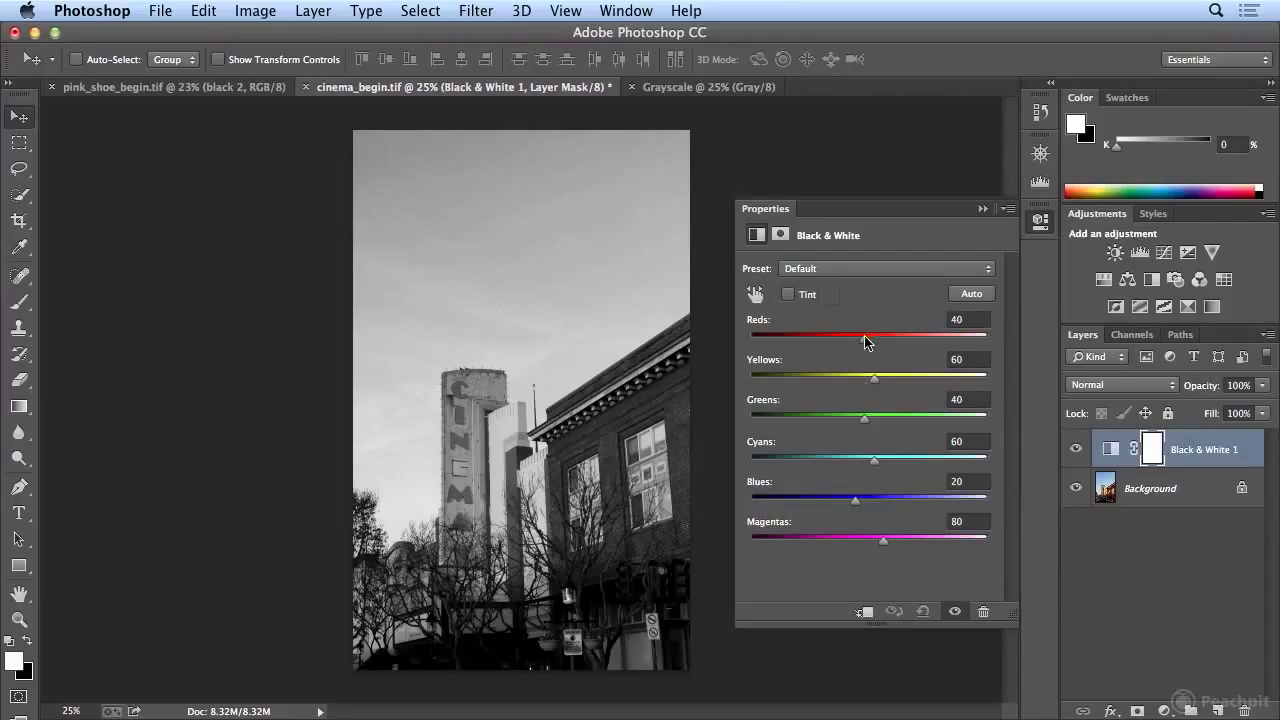
mouse_move(865, 345)
left_mouse_down()
mouse_move(808, 343)
mouse_move(889, 344)
left_mouse_up()
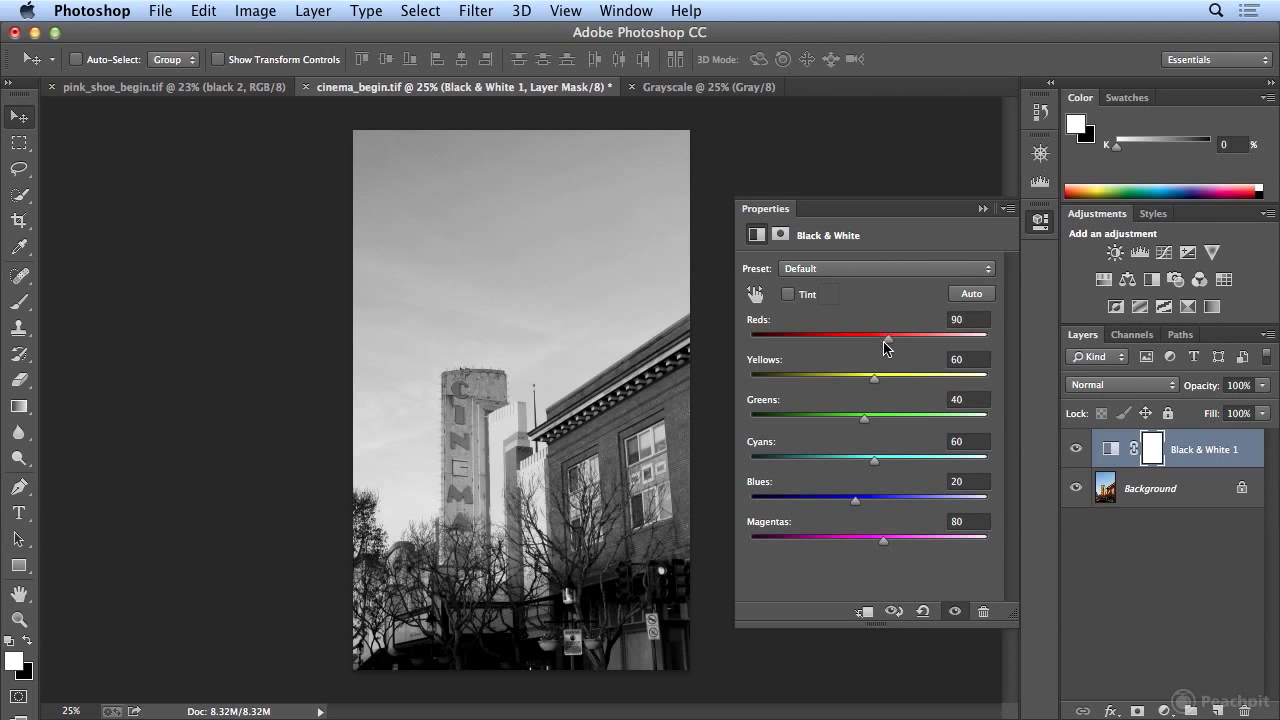
left_click_drag(889, 340, 845, 352)
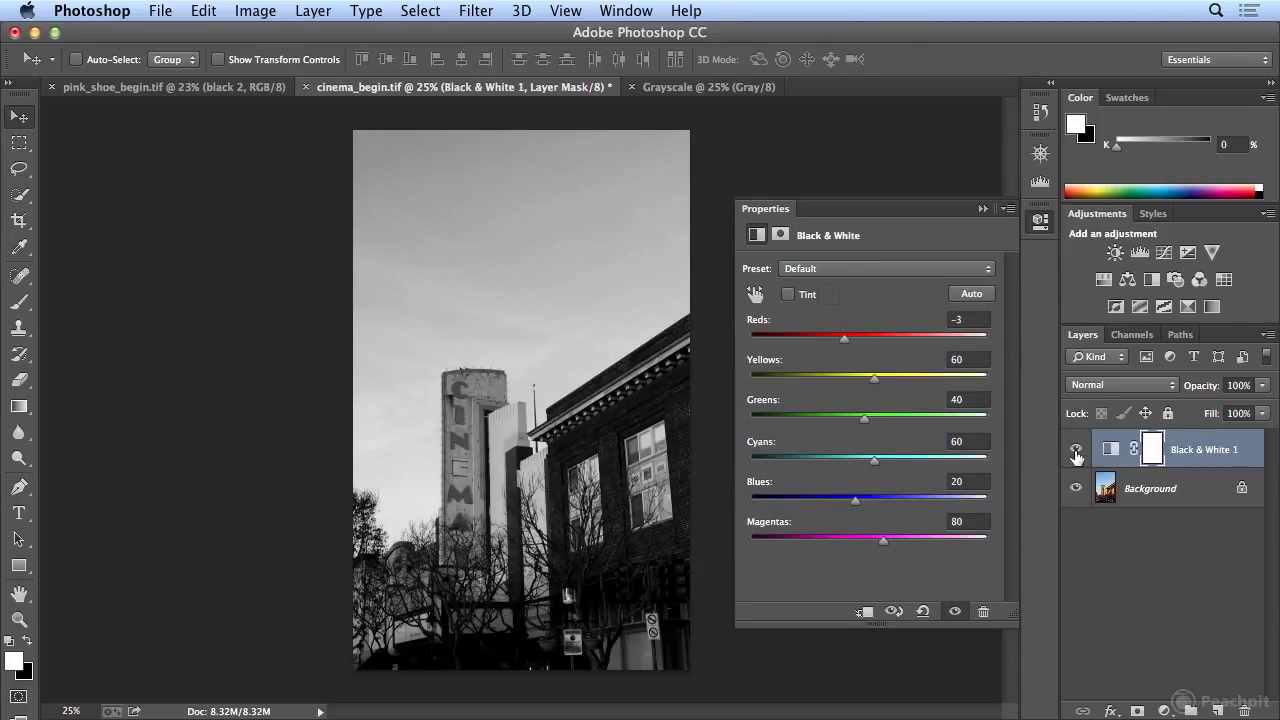
Step: Compare the black-and-white version with the color original by repeatedly hiding and showing the Black & White 1 layer
left_click(1076, 452)
left_click(1076, 452)
left_click(1076, 452)
left_click(1076, 454)
left_click(1076, 454)
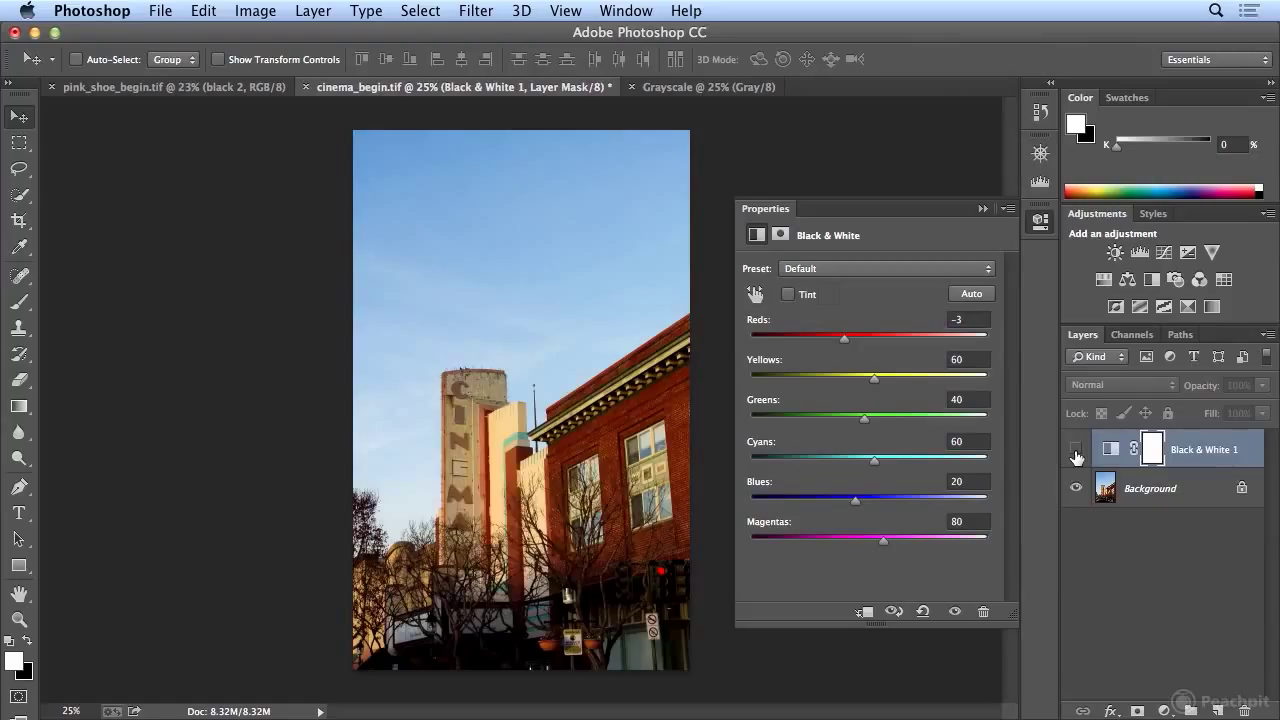
left_click(1076, 454)
left_click(1076, 454)
left_click(1076, 454)
left_click(1076, 454)
Step: Set the Black & White adjustment's Reds to -9, Yellows to 117 and Greens to 6, checking against the color original
mouse_move(845, 345)
left_mouse_down()
mouse_move(864, 344)
mouse_move(808, 344)
mouse_move(851, 338)
mouse_move(863, 352)
mouse_move(825, 347)
mouse_move(851, 351)
mouse_move(841, 354)
left_mouse_up()
left_click(1076, 449)
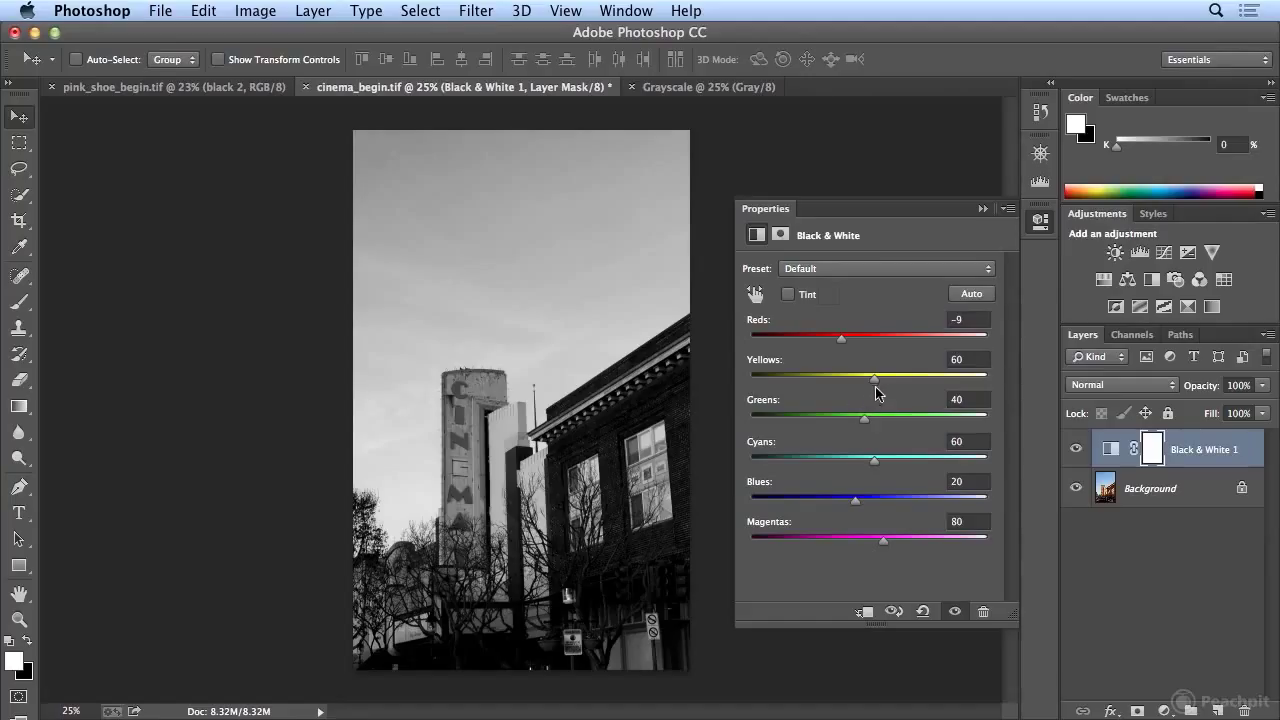
mouse_move(876, 381)
left_mouse_down()
mouse_move(910, 381)
mouse_move(864, 381)
mouse_move(913, 381)
mouse_move(899, 381)
left_mouse_up()
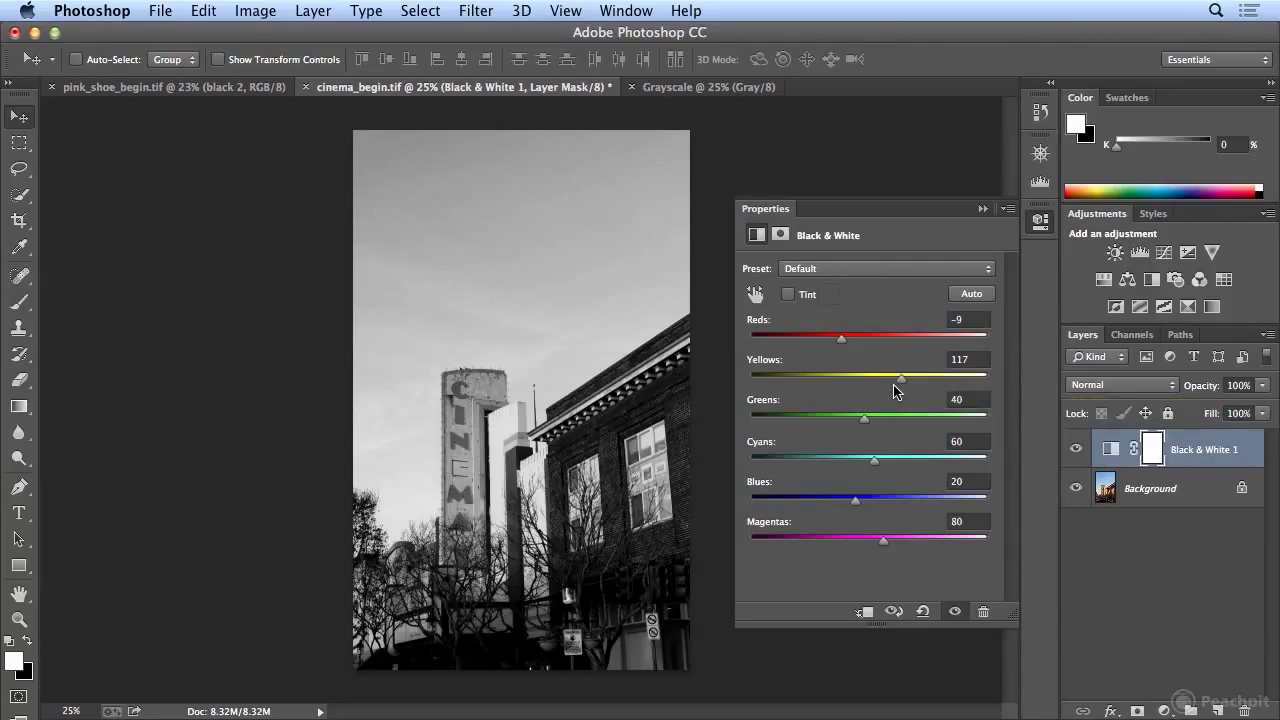
mouse_move(865, 419)
left_mouse_down()
mouse_move(922, 419)
mouse_move(811, 423)
mouse_move(874, 423)
mouse_move(848, 419)
left_mouse_up()
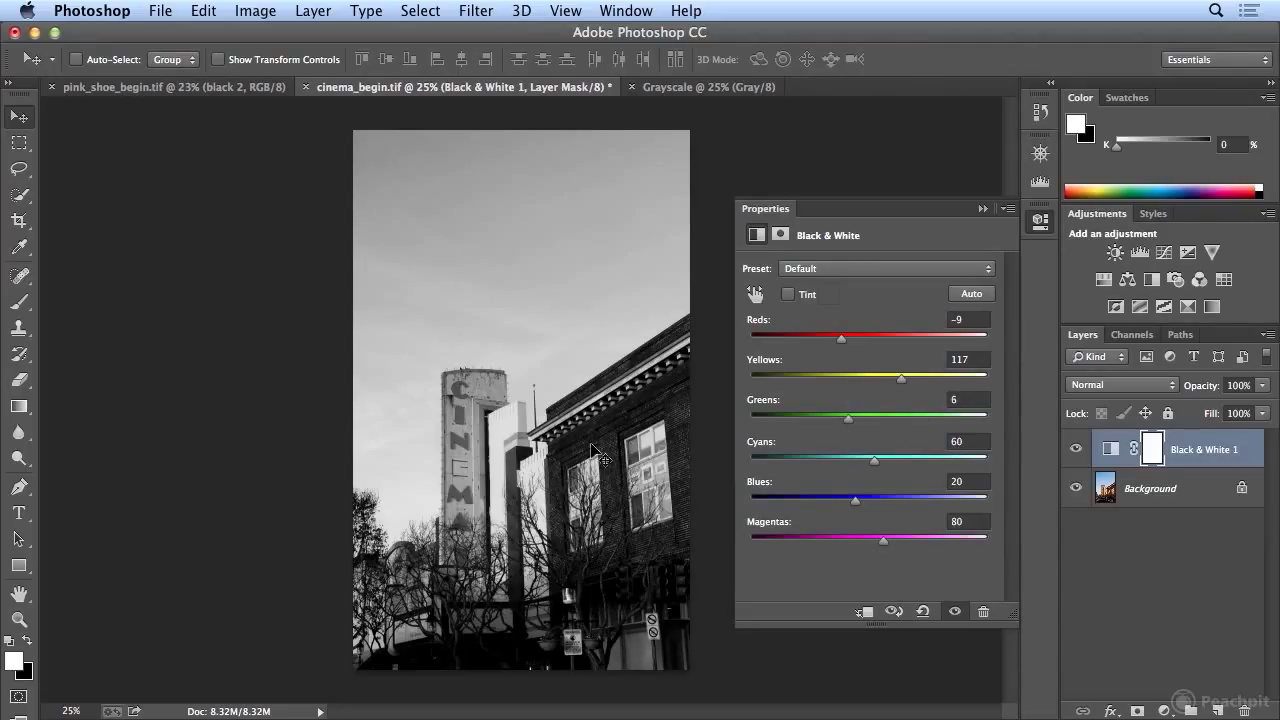
left_click(1076, 450)
left_click(1076, 452)
left_click(1076, 452)
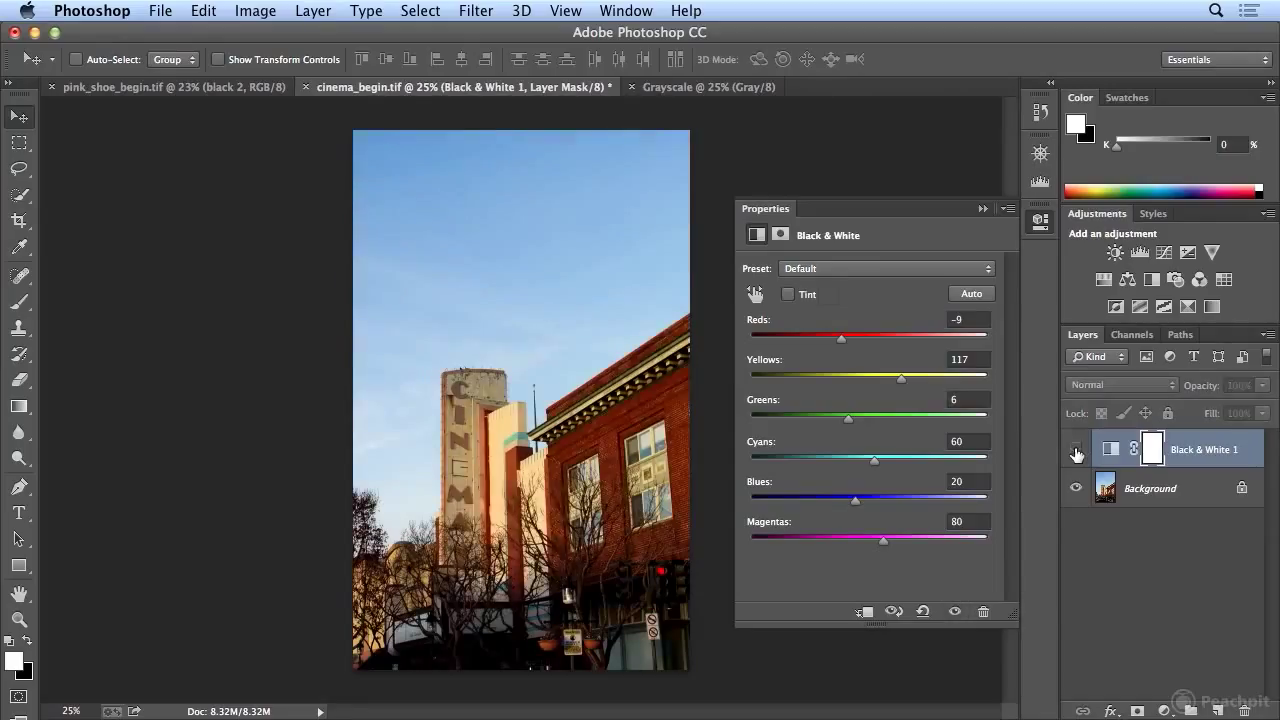
left_click(1076, 452)
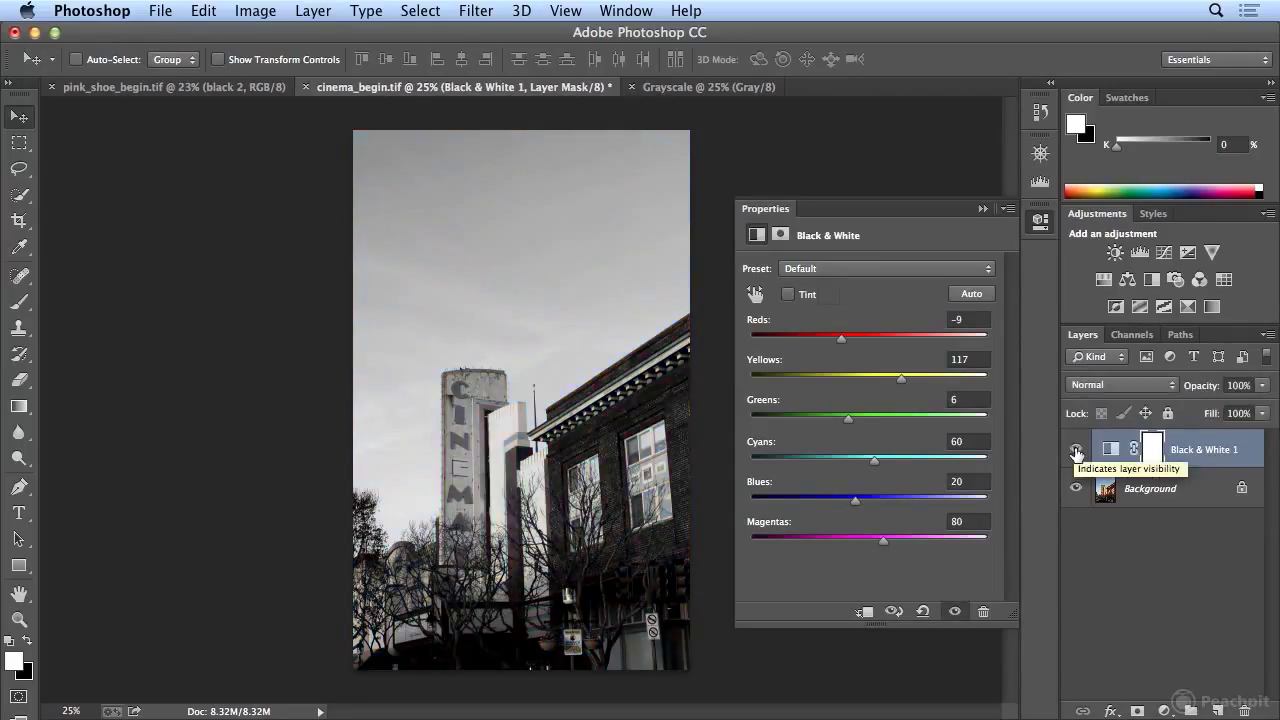
Step: Darken the sky by setting the Black & White adjustment's Greens to -93, Cyans to -42 and Blues to -28
left_click_drag(852, 430, 803, 434)
left_click_drag(880, 465, 846, 458)
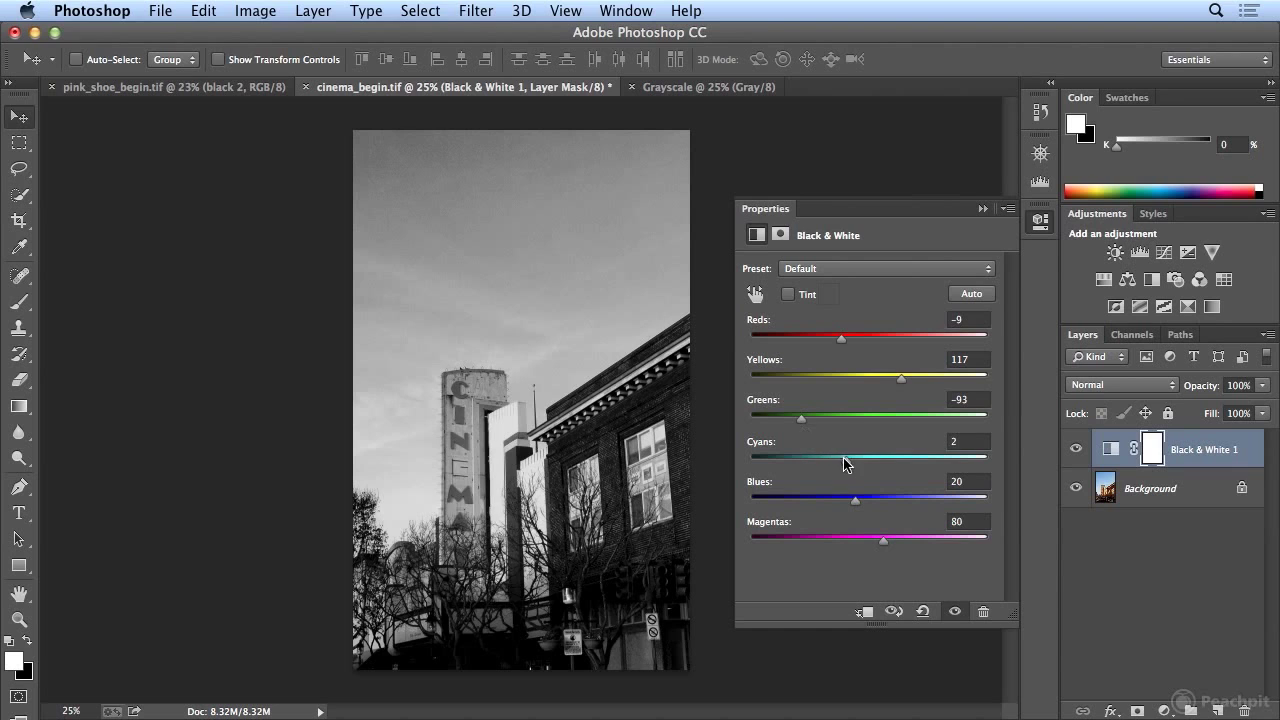
mouse_move(846, 457)
left_mouse_down()
mouse_move(894, 466)
mouse_move(803, 464)
mouse_move(892, 464)
mouse_move(828, 468)
left_mouse_up()
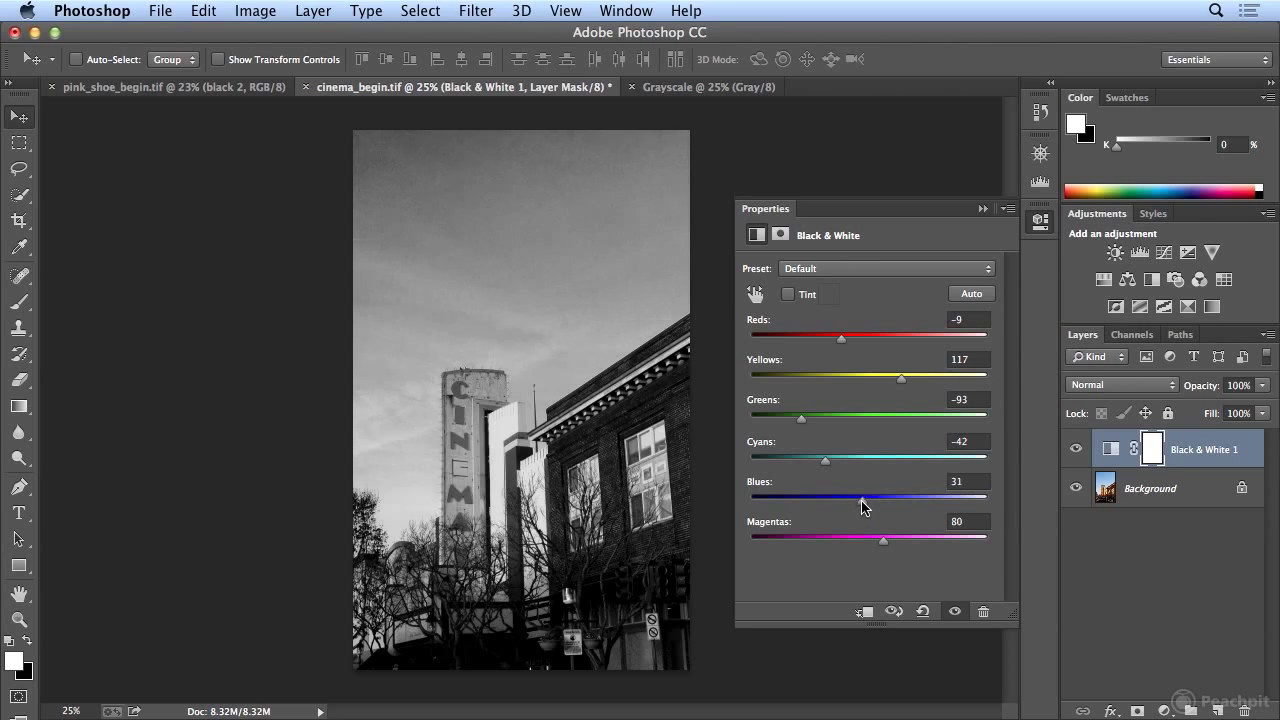
left_click_drag(862, 501, 833, 508)
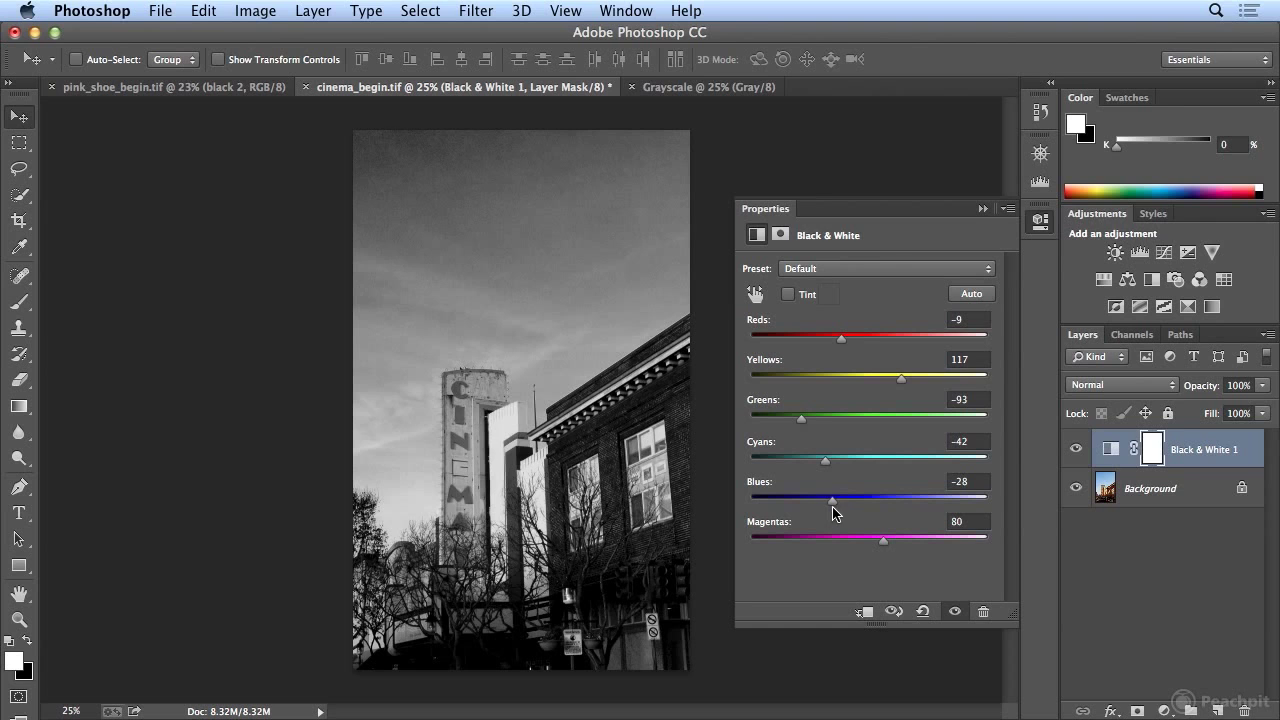
Step: Refine the Black & White mix to Cyans 44, Blues -78, Magentas 52 and Yellows 176
left_click_drag(827, 462, 876, 462)
mouse_move(832, 500)
left_mouse_down()
mouse_move(805, 506)
mouse_move(838, 506)
mouse_move(815, 509)
left_mouse_up()
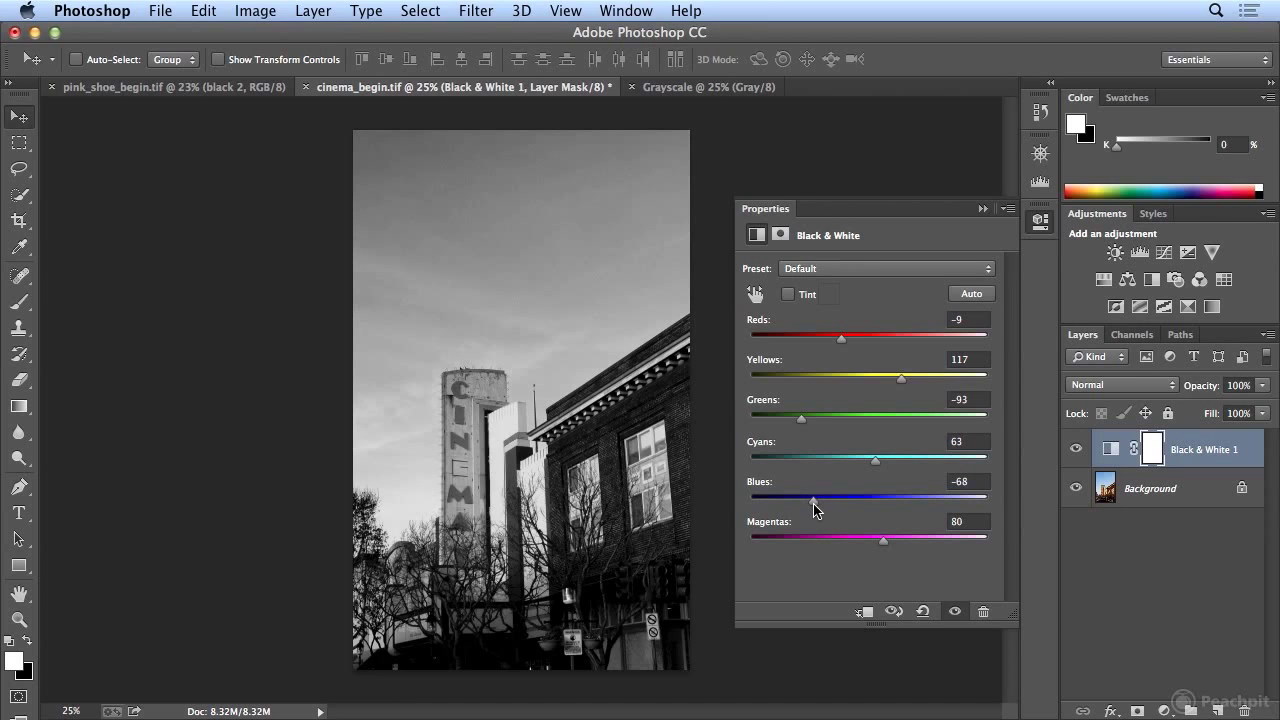
mouse_move(882, 462)
left_mouse_down()
mouse_move(914, 462)
mouse_move(866, 472)
left_mouse_up()
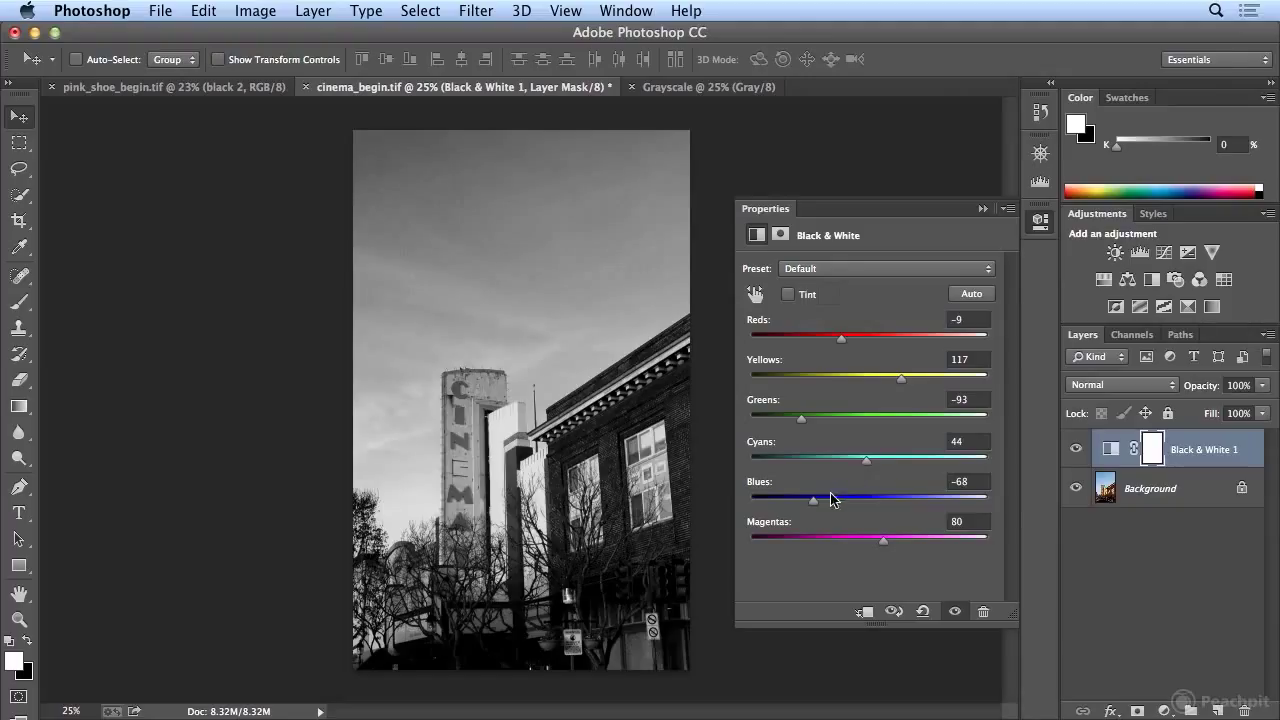
left_click_drag(815, 507, 841, 543)
left_click_drag(907, 386, 929, 386)
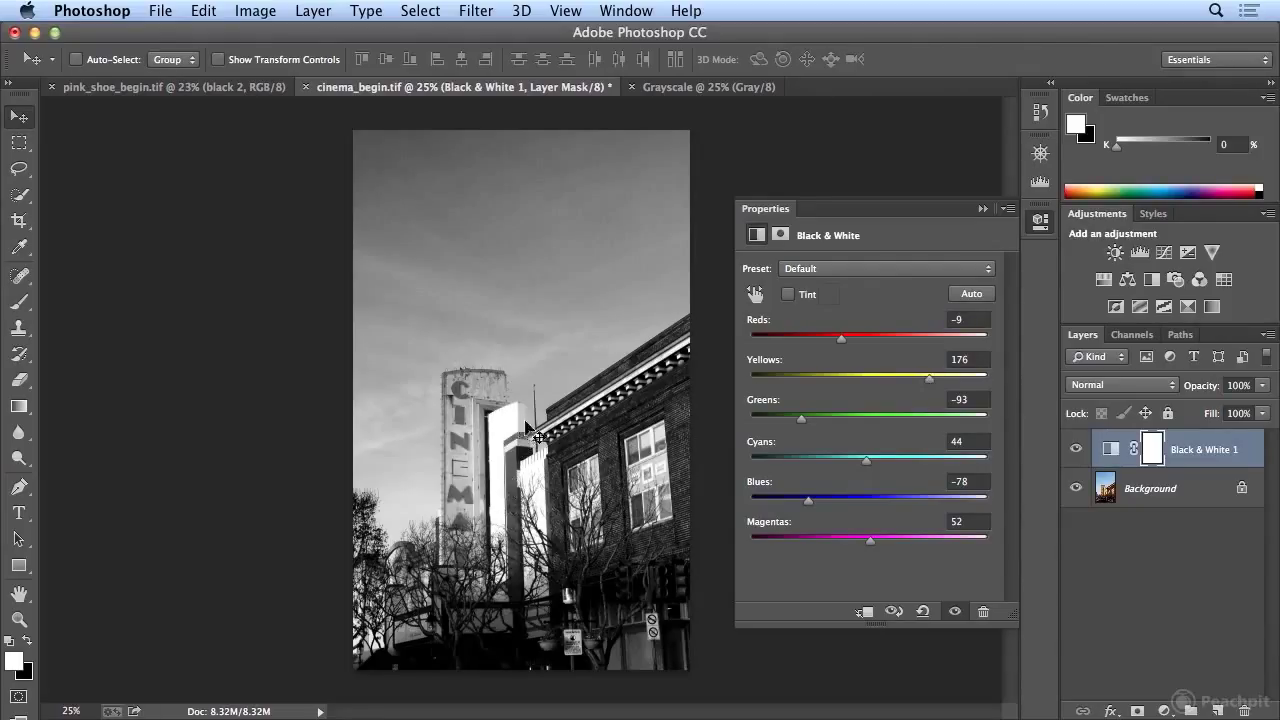
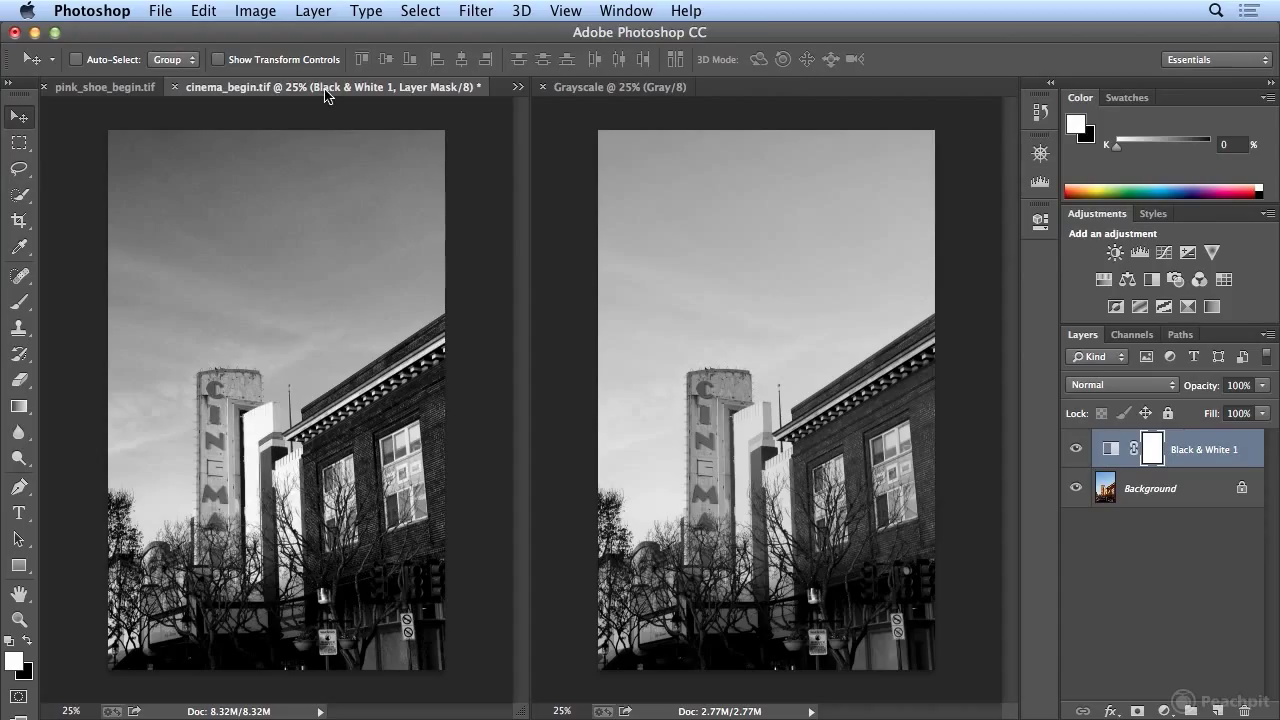
Step: Reopen the Black & White 1 layer's properties and raise Blues to -19
left_click(1040, 221)
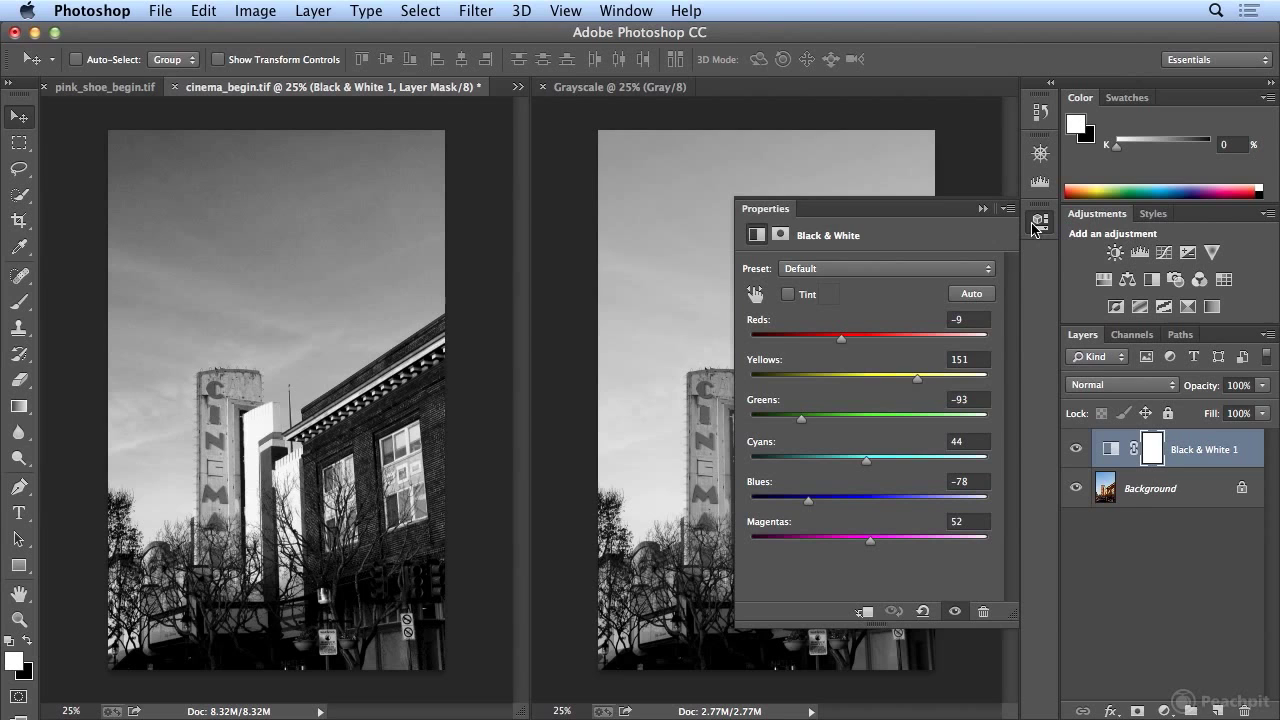
left_click_drag(810, 502, 836, 505)
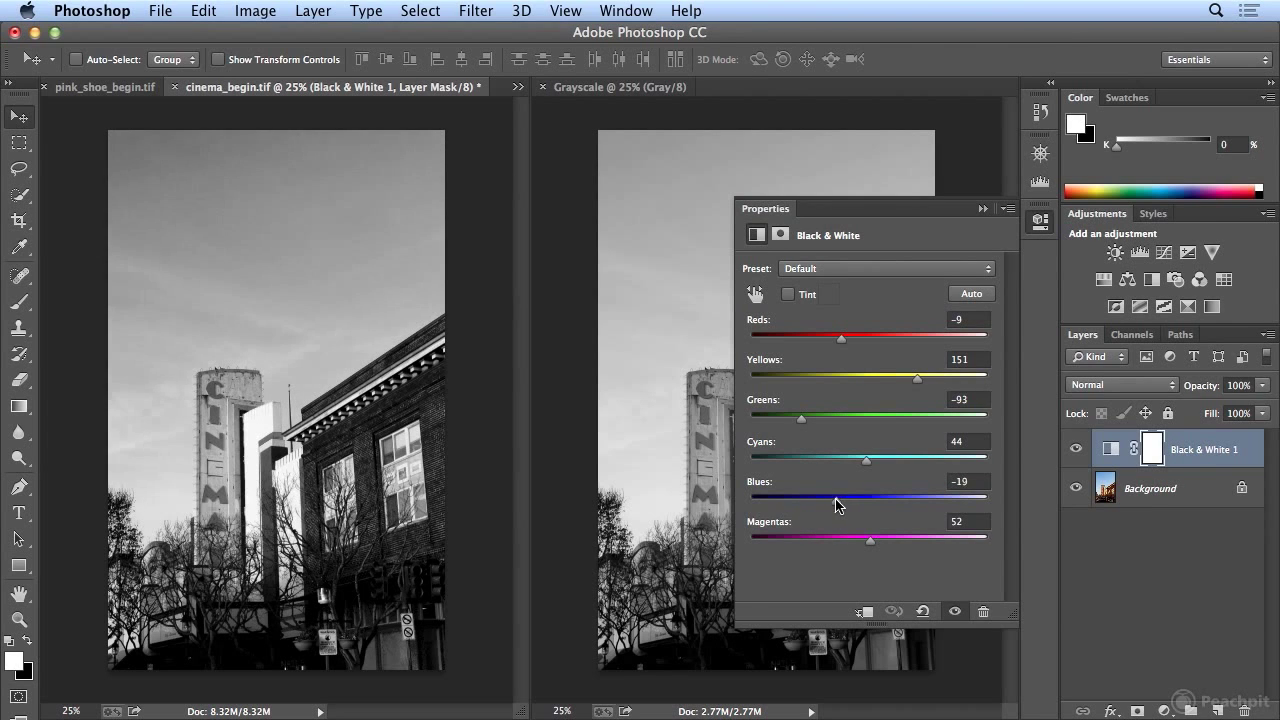
Step: Raise the Black & White adjustment's Yellows to 222 and hide its properties to compare both cinema images
left_click_drag(925, 385, 951, 383)
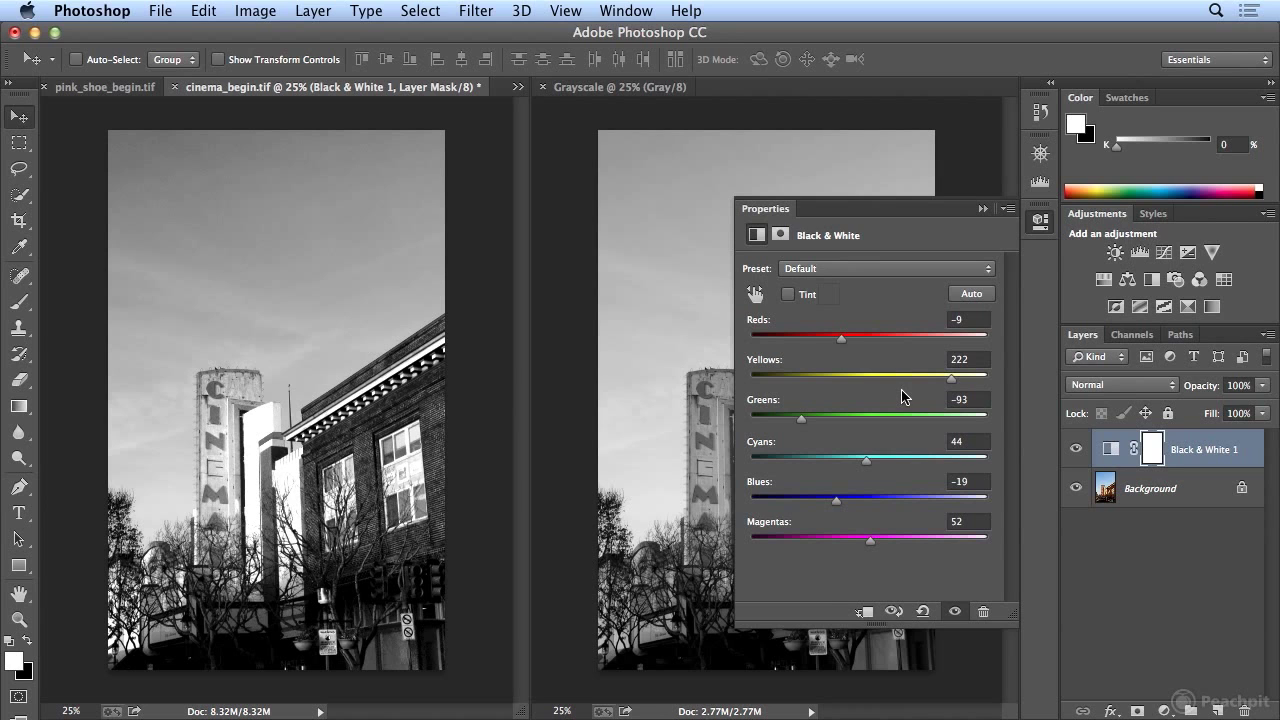
left_click(1043, 224)
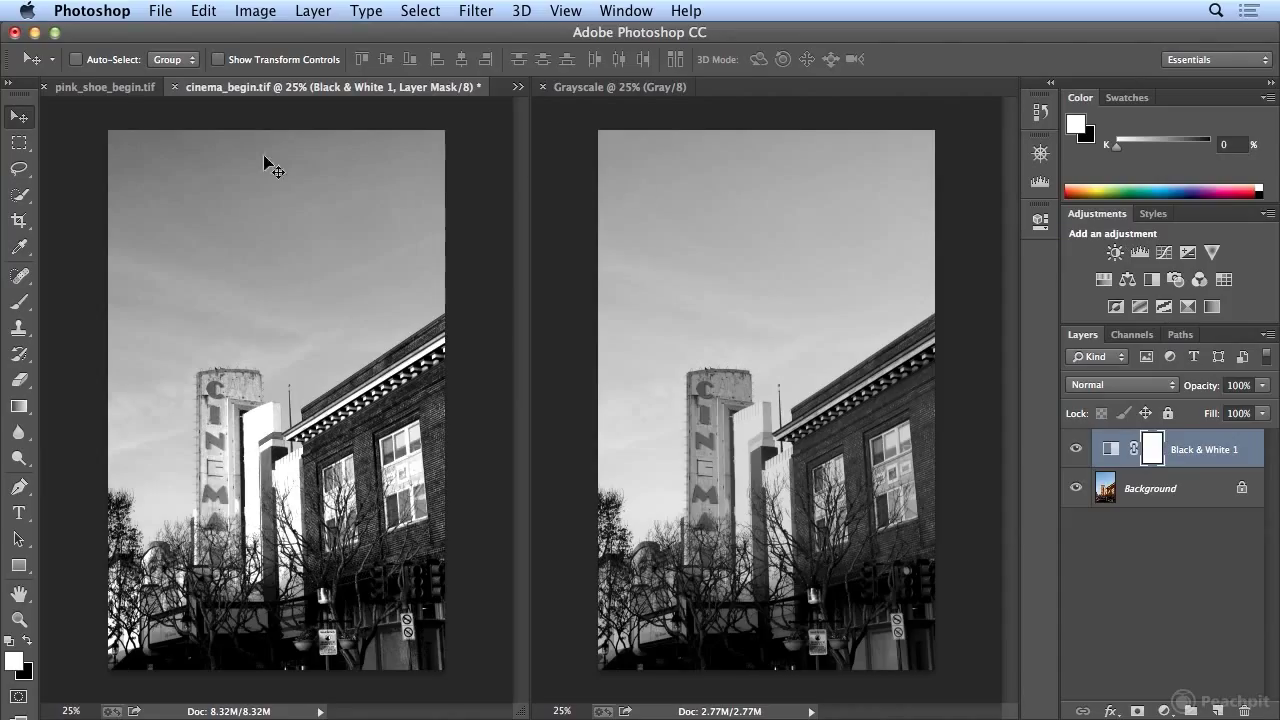
Step: Convert pink_shoe_begin.tif to Grayscale mode, discarding its color information
left_click(105, 88)
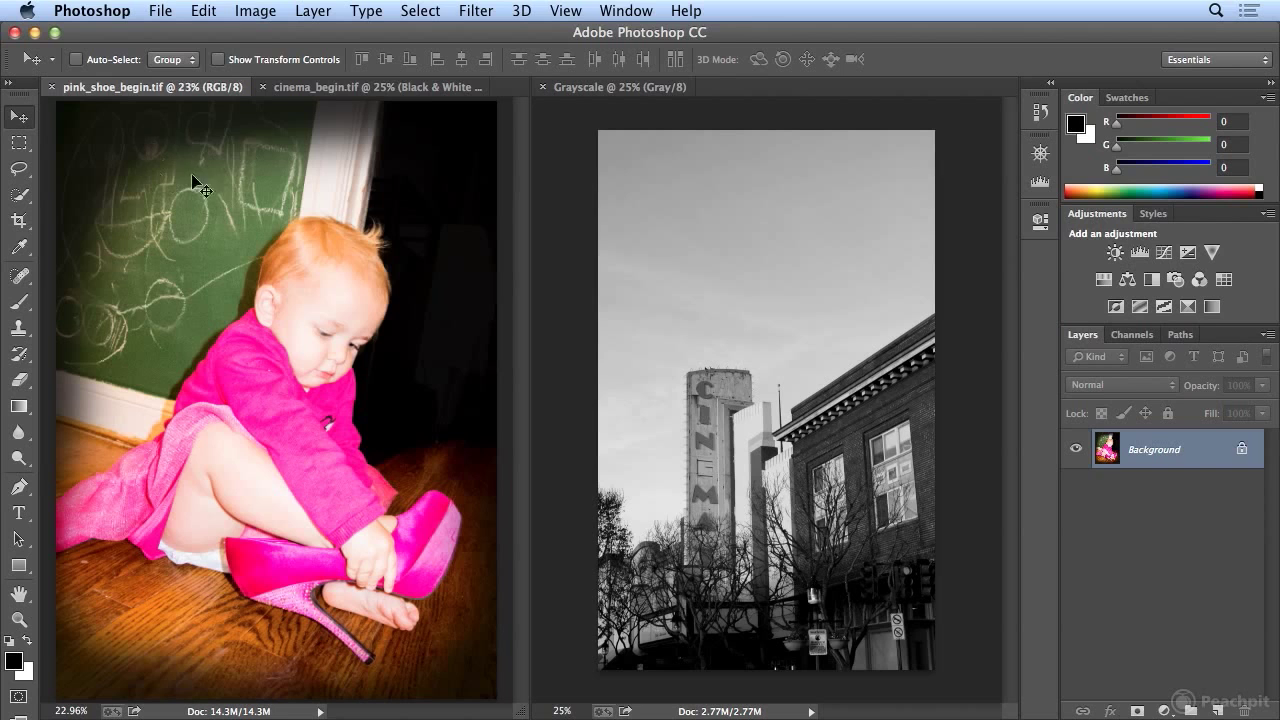
left_click(245, 8)
mouse_move(250, 42)
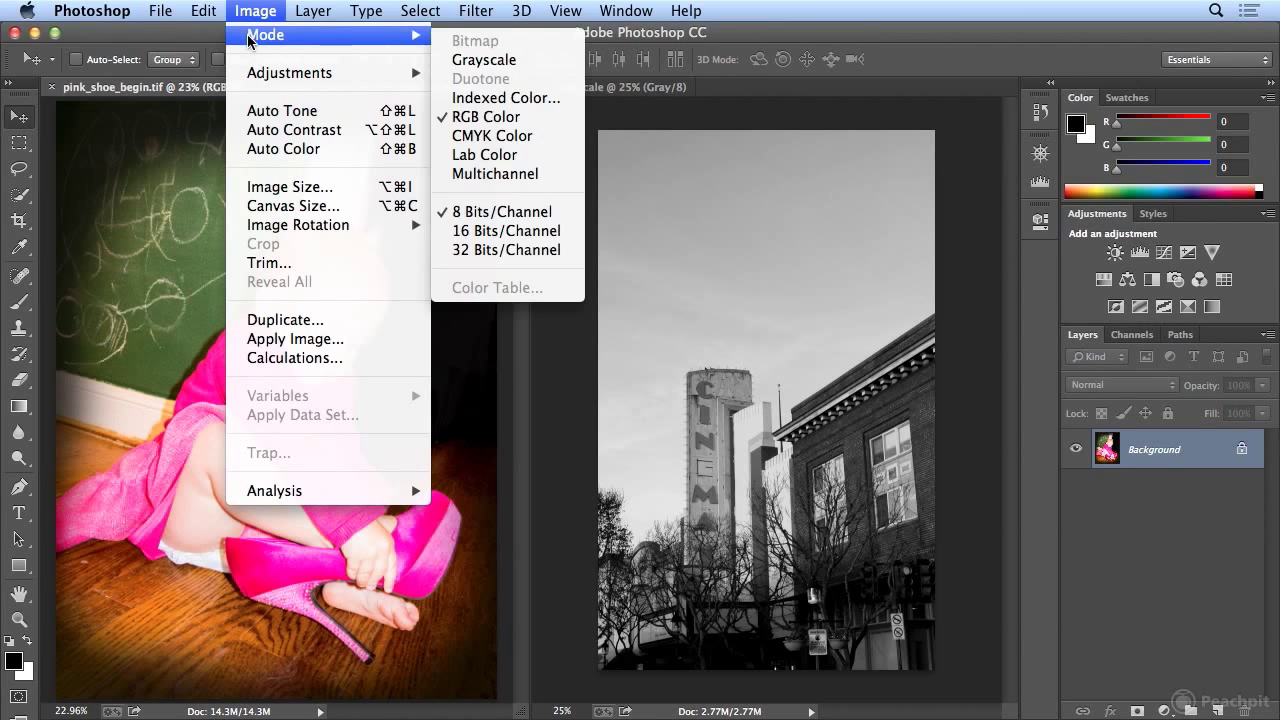
left_click(490, 60)
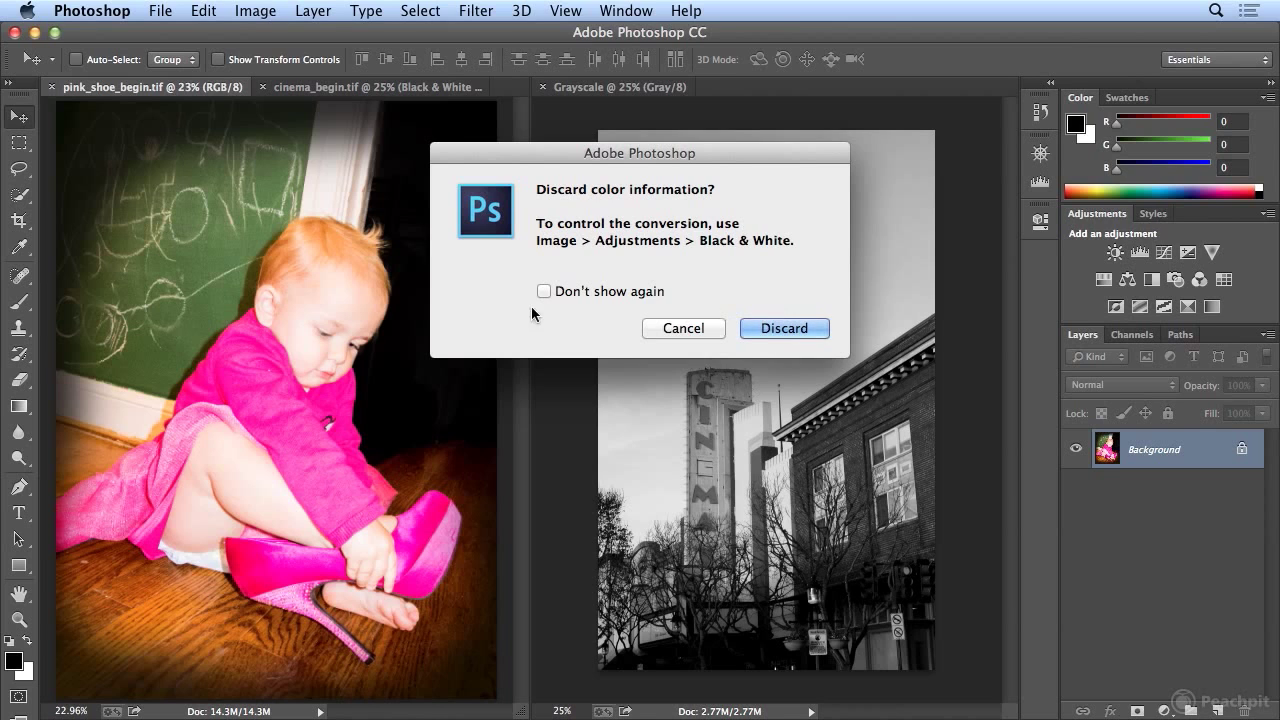
left_click(561, 293)
left_click(778, 329)
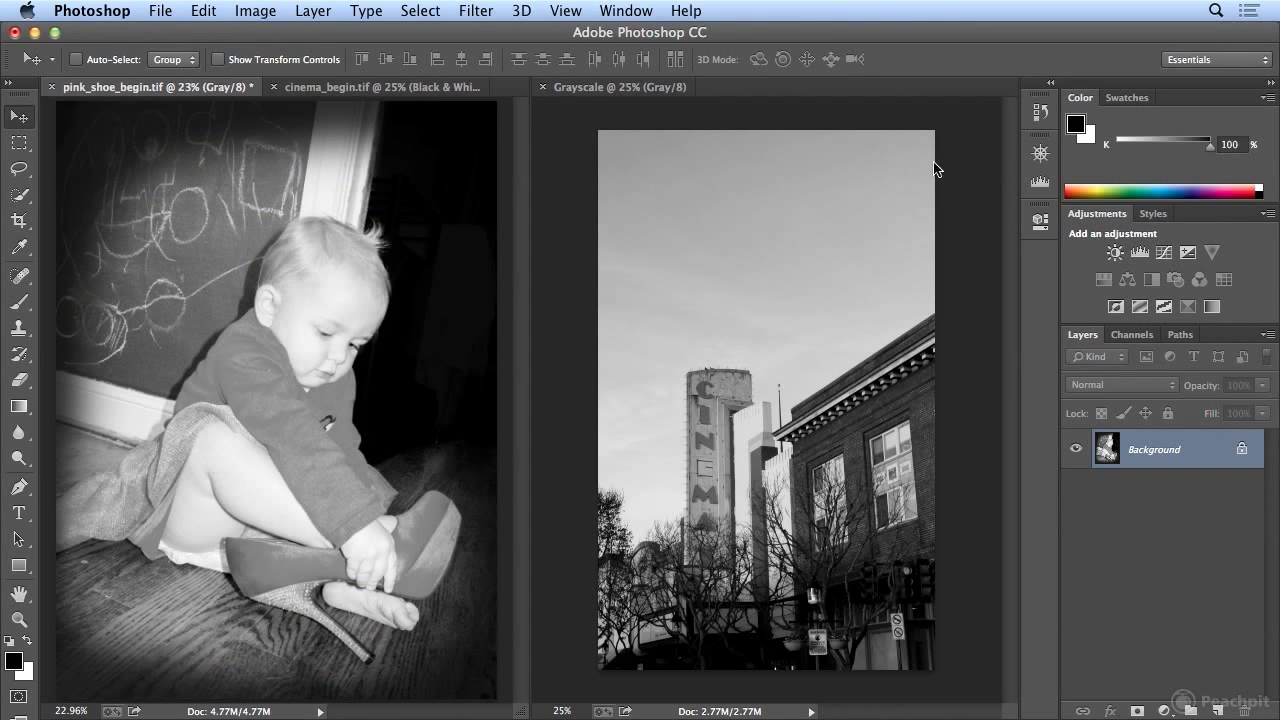
Step: Create a new document from the Grayscale history state of the pink shoe photo and view it at 25%
left_click(1040, 113)
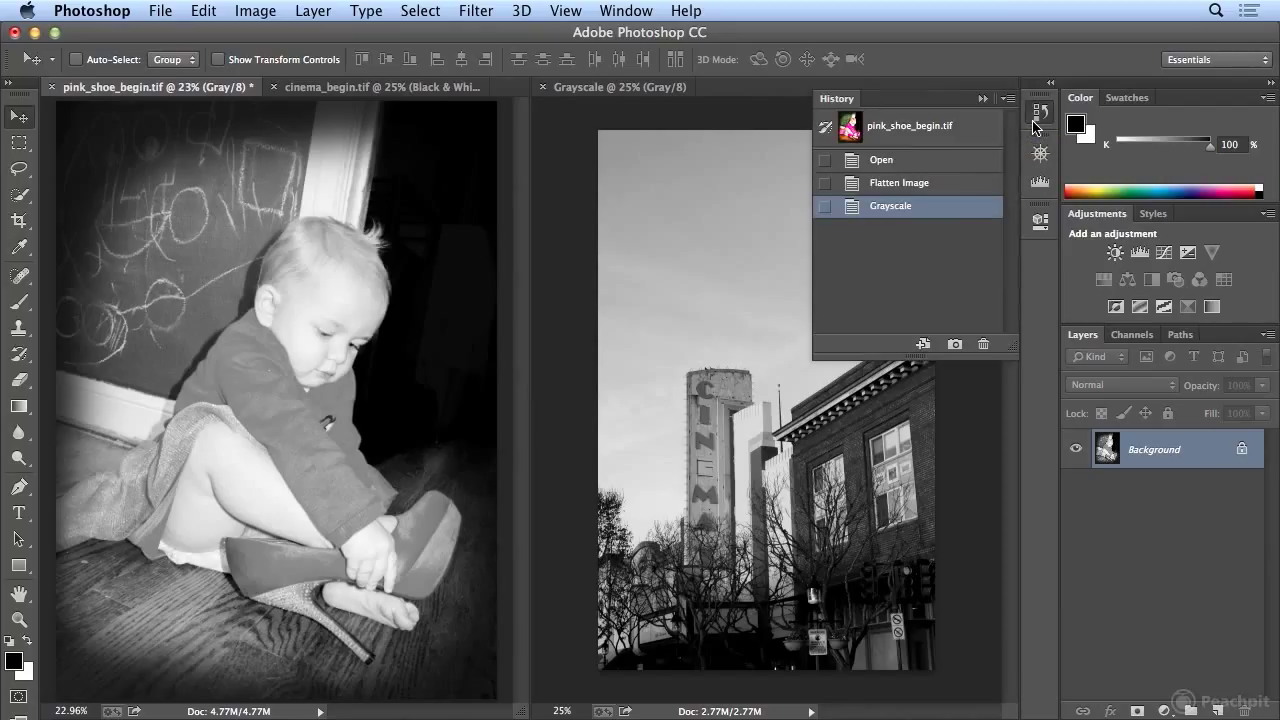
left_click(922, 345)
left_click_drag(407, 90, 600, 90)
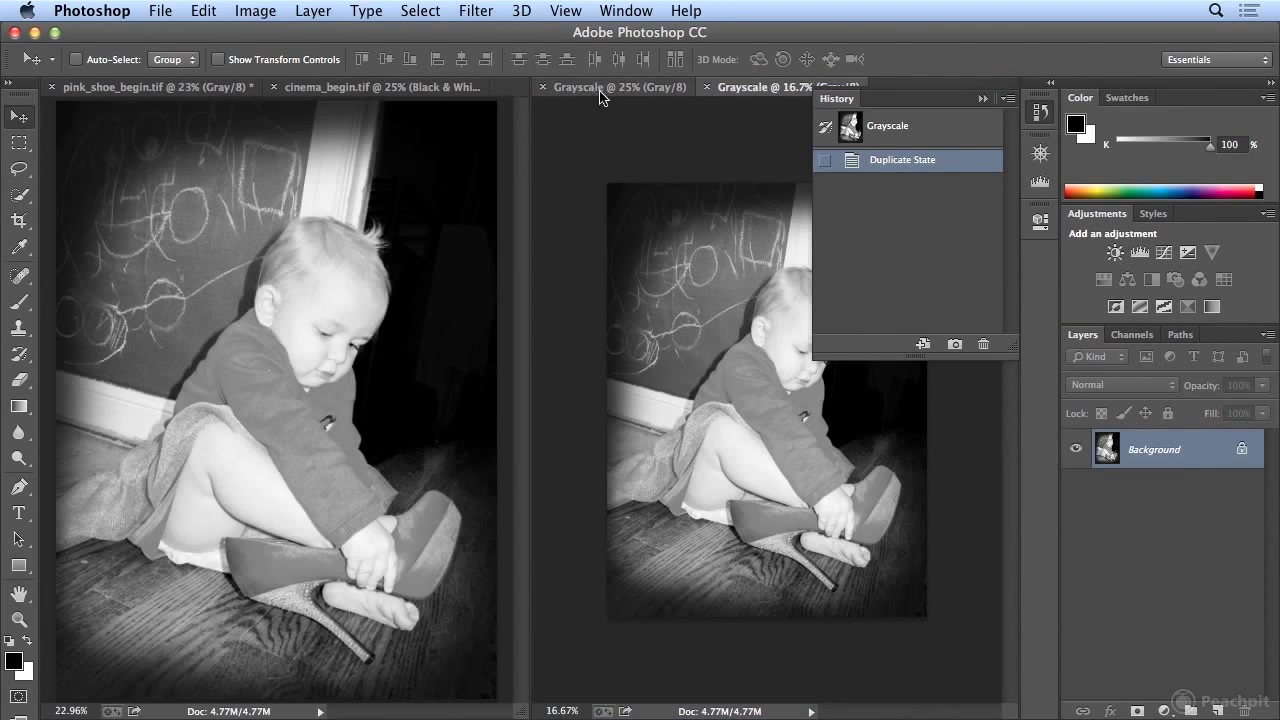
left_click(1039, 117)
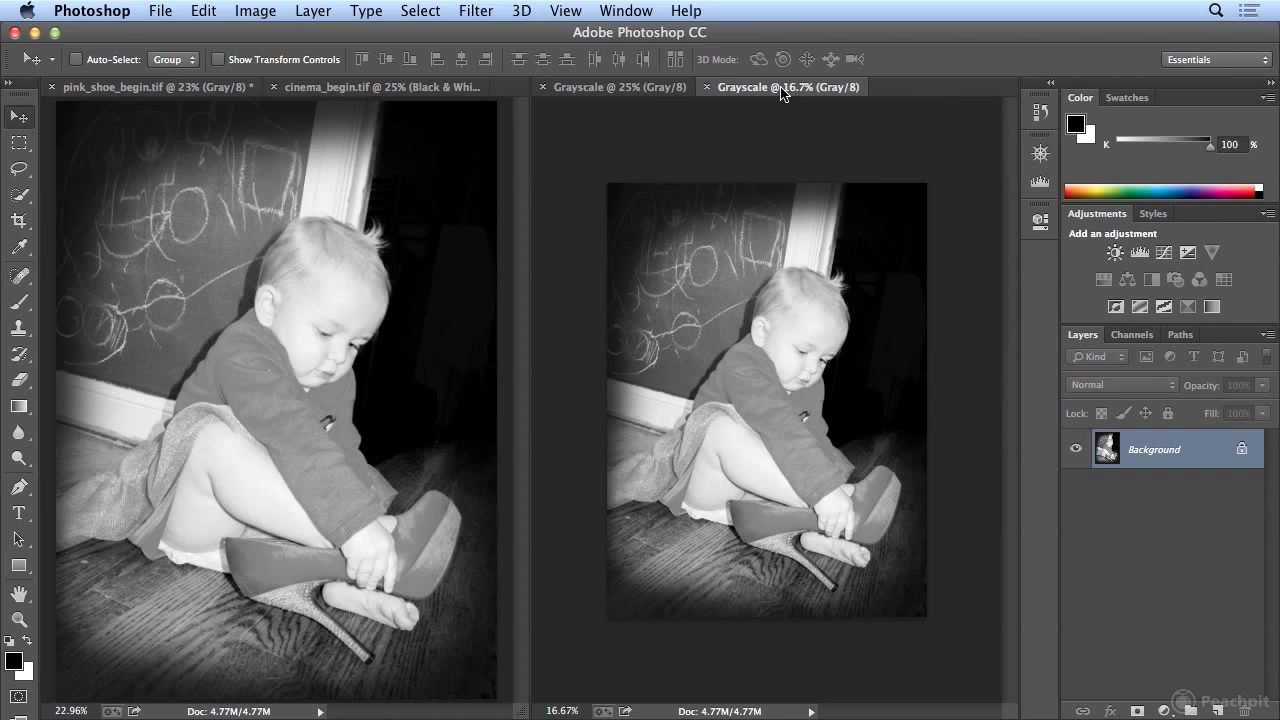
key("super+plus")
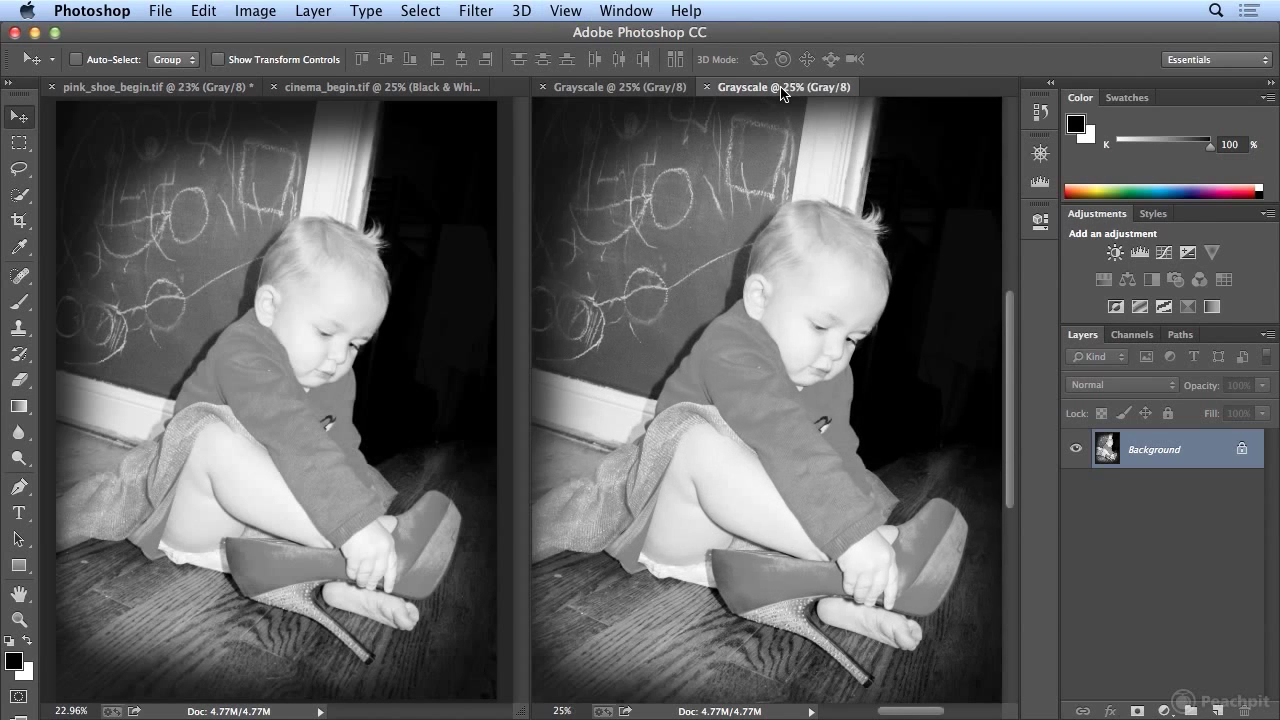
Step: Undo the Grayscale conversion in pink_shoe_begin.tif
left_click(212, 90)
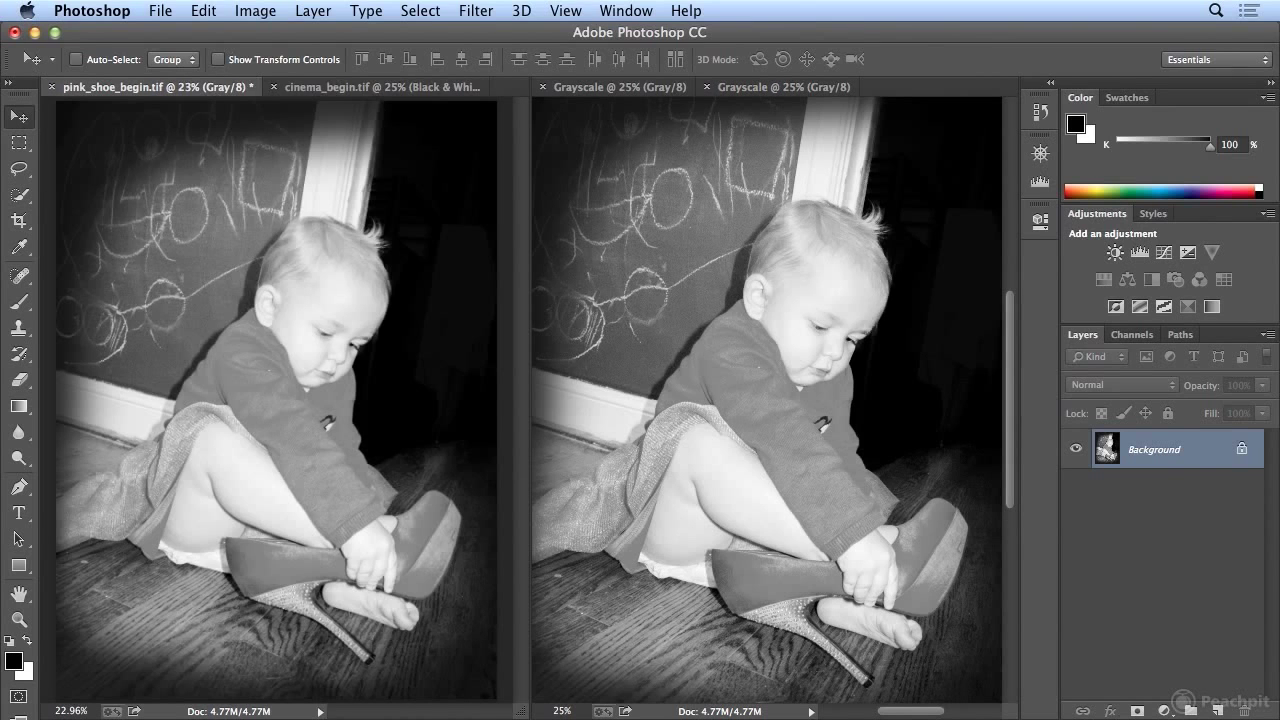
left_click(203, 10)
left_click(213, 36)
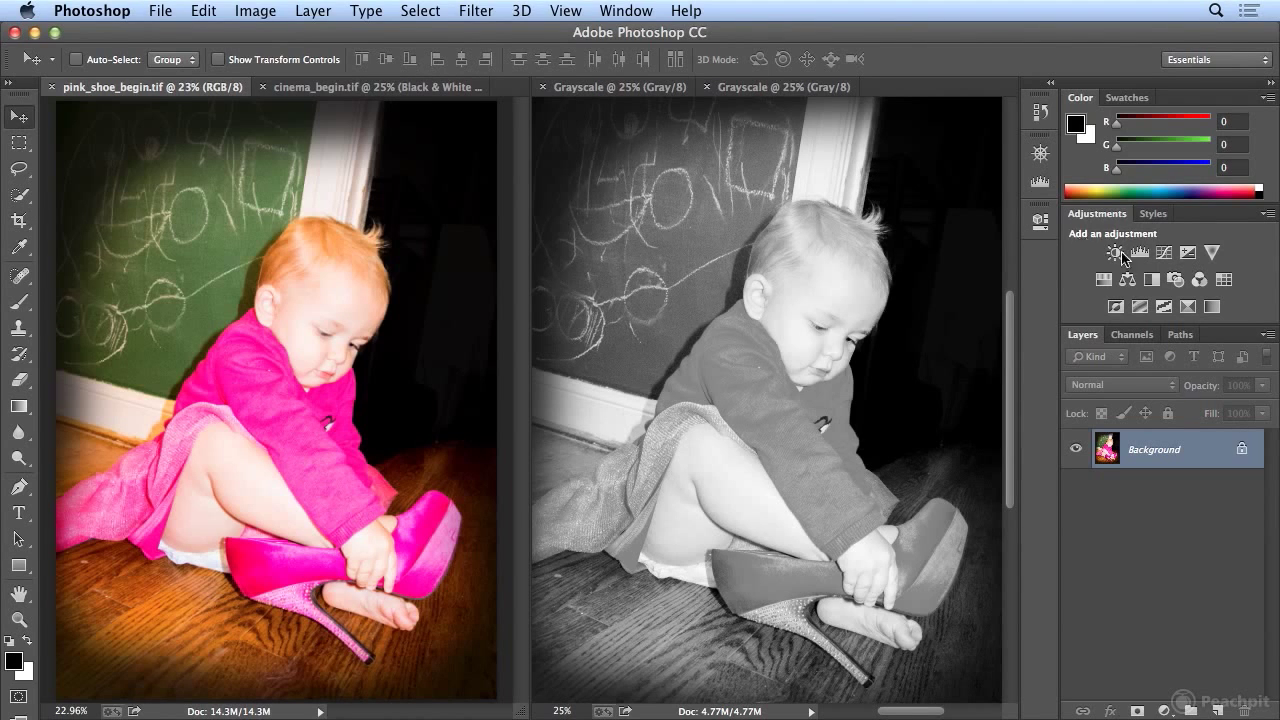
Step: Add a Black & White adjustment layer to pink_shoe_begin.tif and compare its default mix with the grayscale copy
left_click(1155, 282)
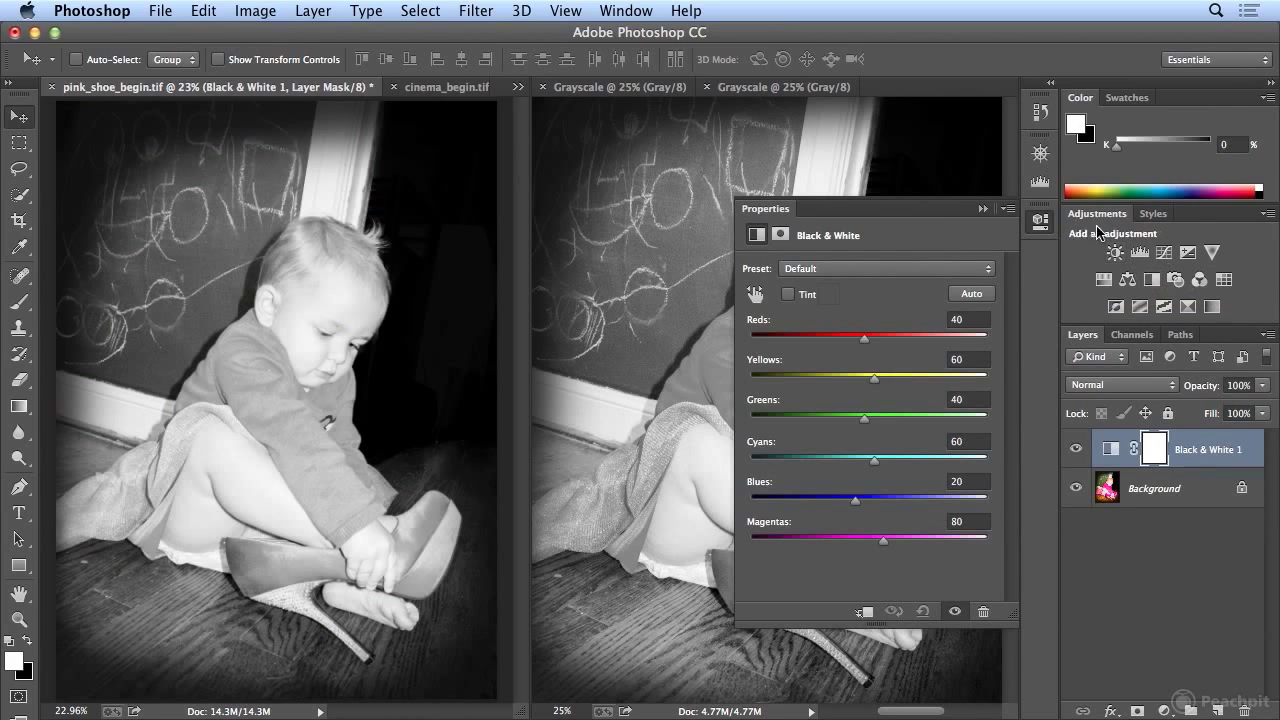
left_click(1045, 226)
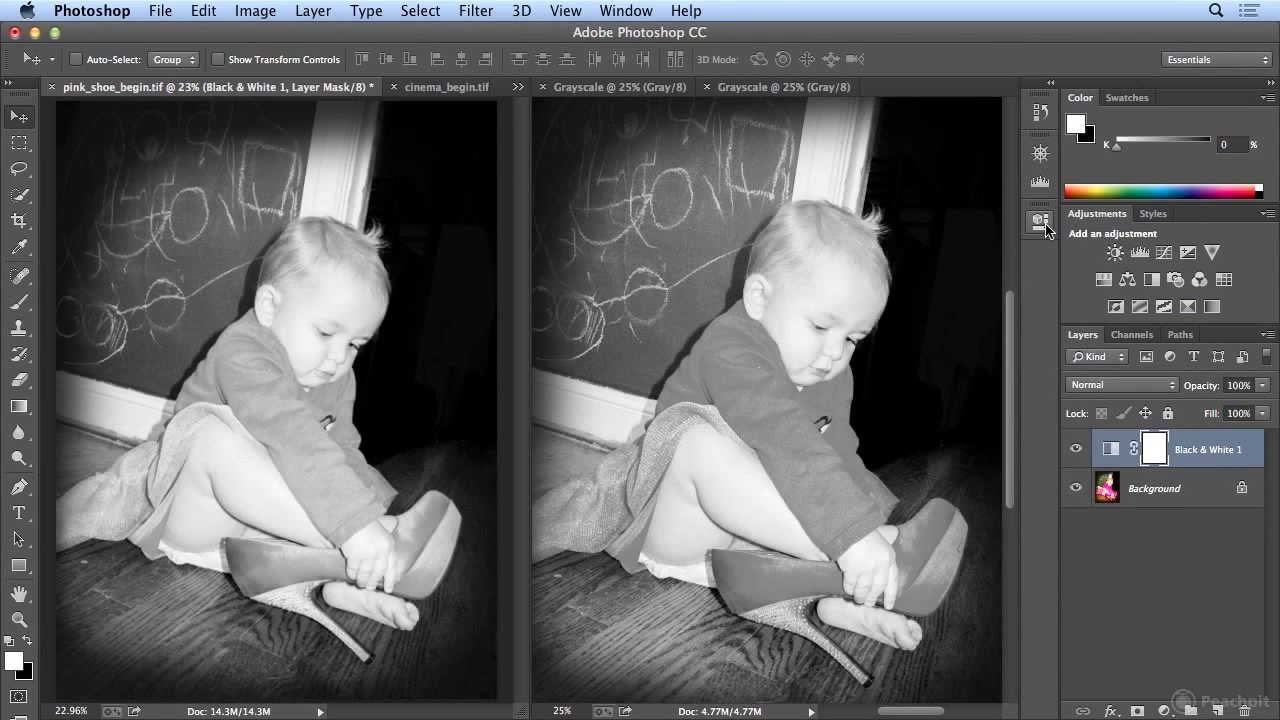
left_click(1043, 225)
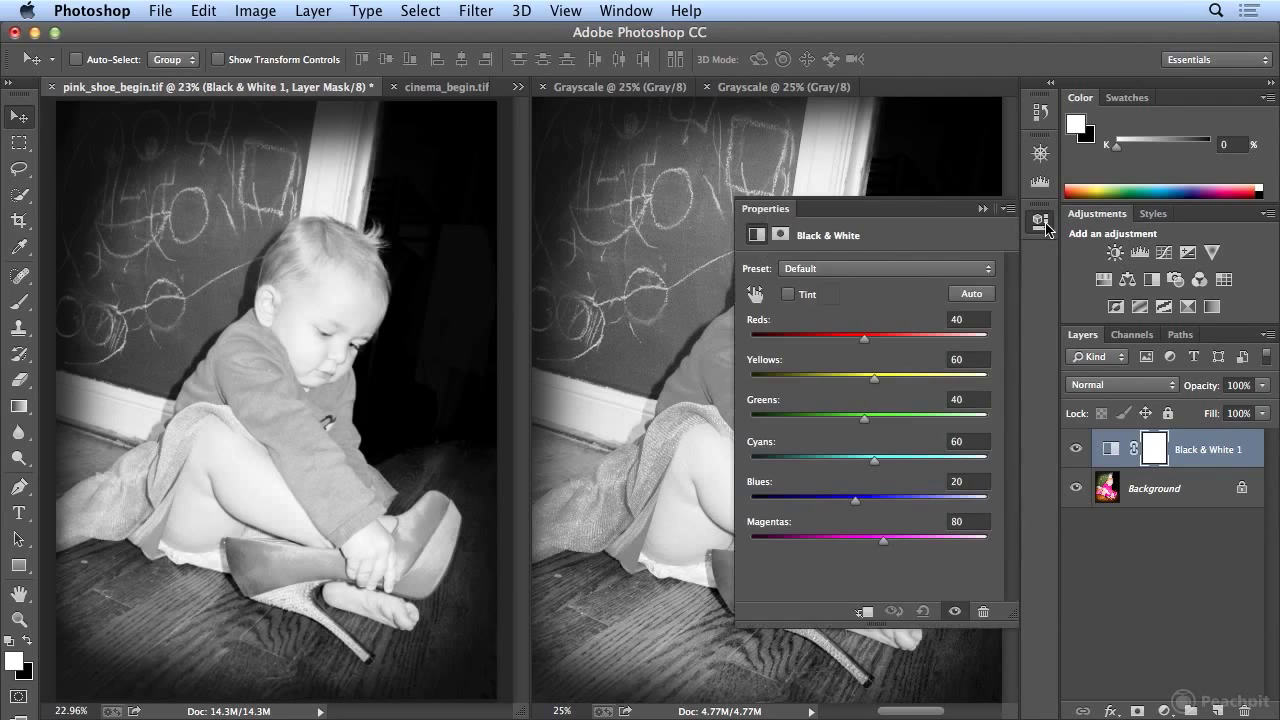
Step: Set the Black & White adjustment's Reds to -21 and Yellows to 63, toggling the layer's visibility to check against the color original
left_click_drag(864, 343, 838, 342)
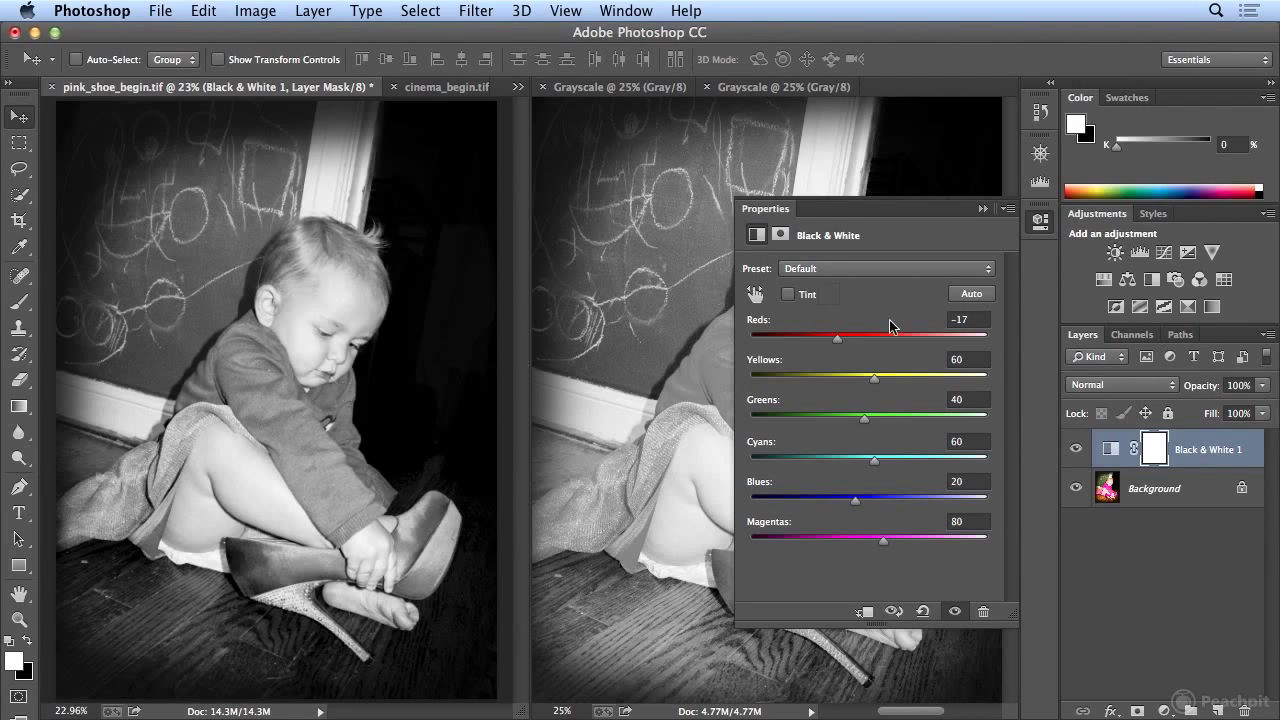
mouse_move(838, 340)
left_mouse_down()
mouse_move(862, 340)
mouse_move(824, 339)
left_mouse_up()
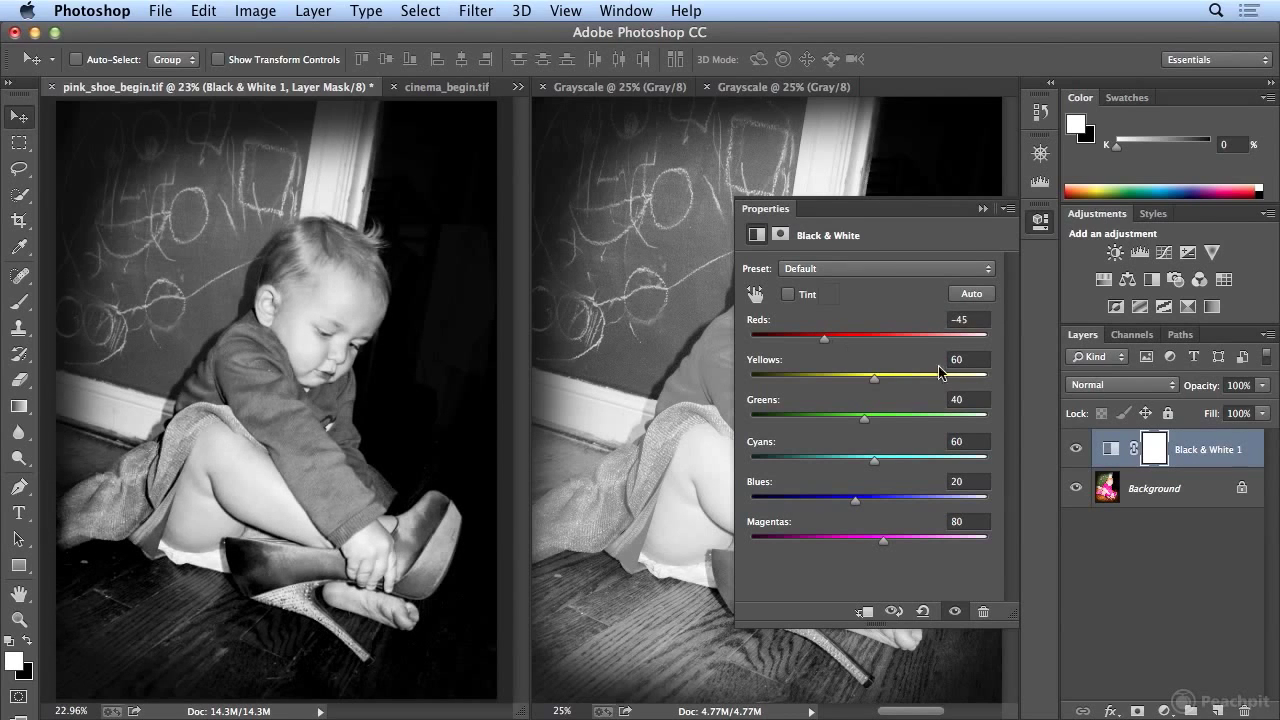
left_click(1075, 450)
left_click(1074, 451)
left_click(1074, 451)
left_click(1074, 451)
mouse_move(820, 341)
left_mouse_down()
mouse_move(791, 336)
mouse_move(828, 340)
left_mouse_up()
mouse_move(874, 379)
left_mouse_down()
mouse_move(929, 382)
mouse_move(811, 380)
mouse_move(912, 382)
mouse_move(874, 383)
left_mouse_up()
left_click_drag(829, 340, 836, 340)
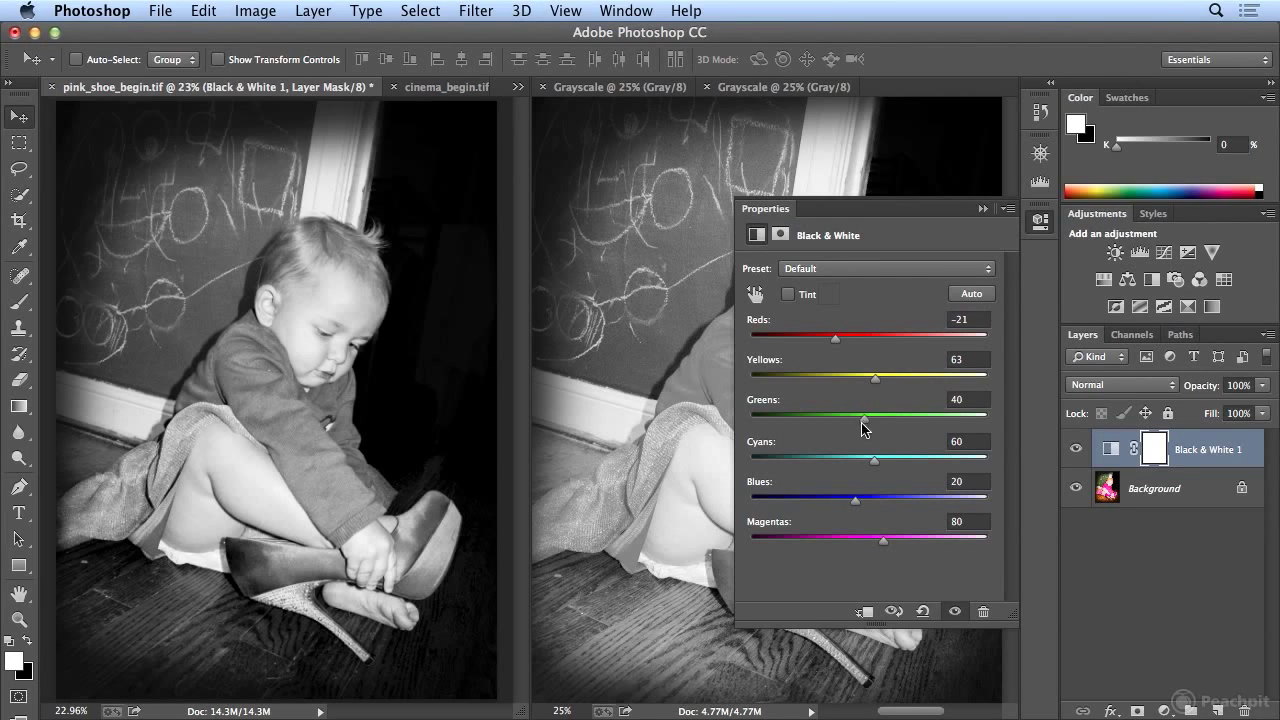
Step: Set the pink shoe photo's Black & White mix to Greens -55, Cyans 84 and Blues 92
left_click_drag(864, 422, 733, 439)
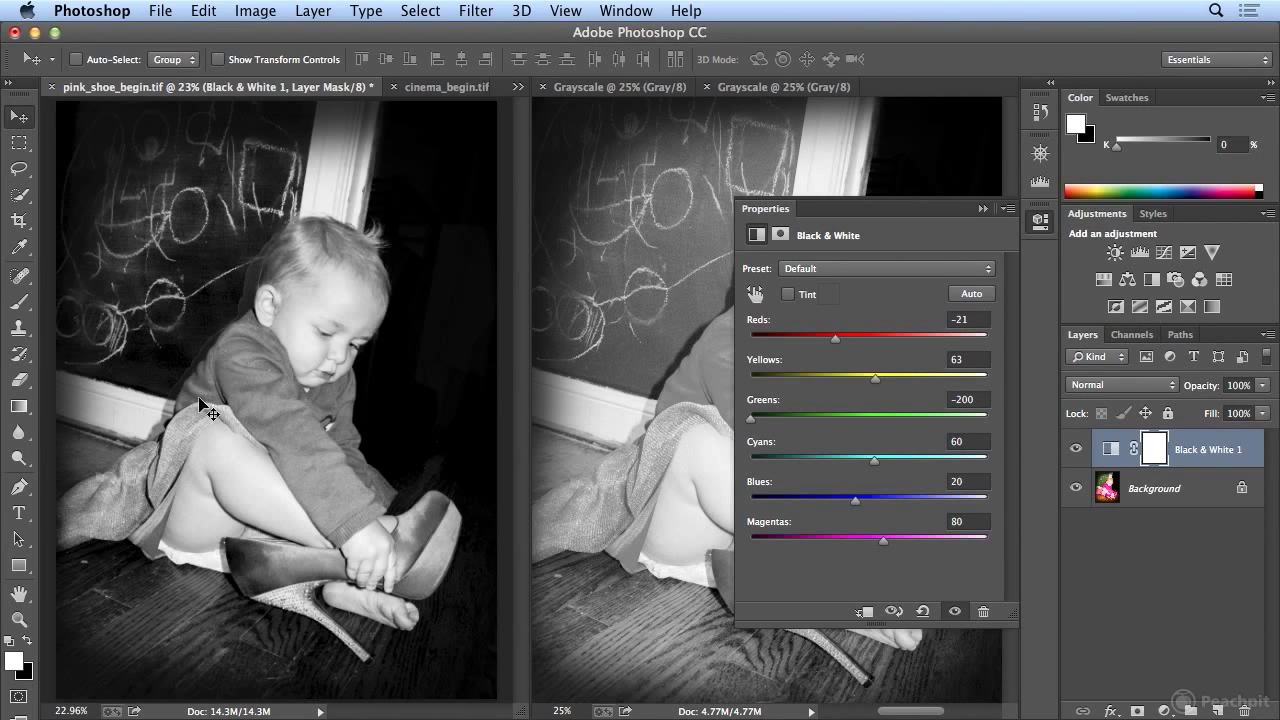
left_click_drag(754, 418, 820, 422)
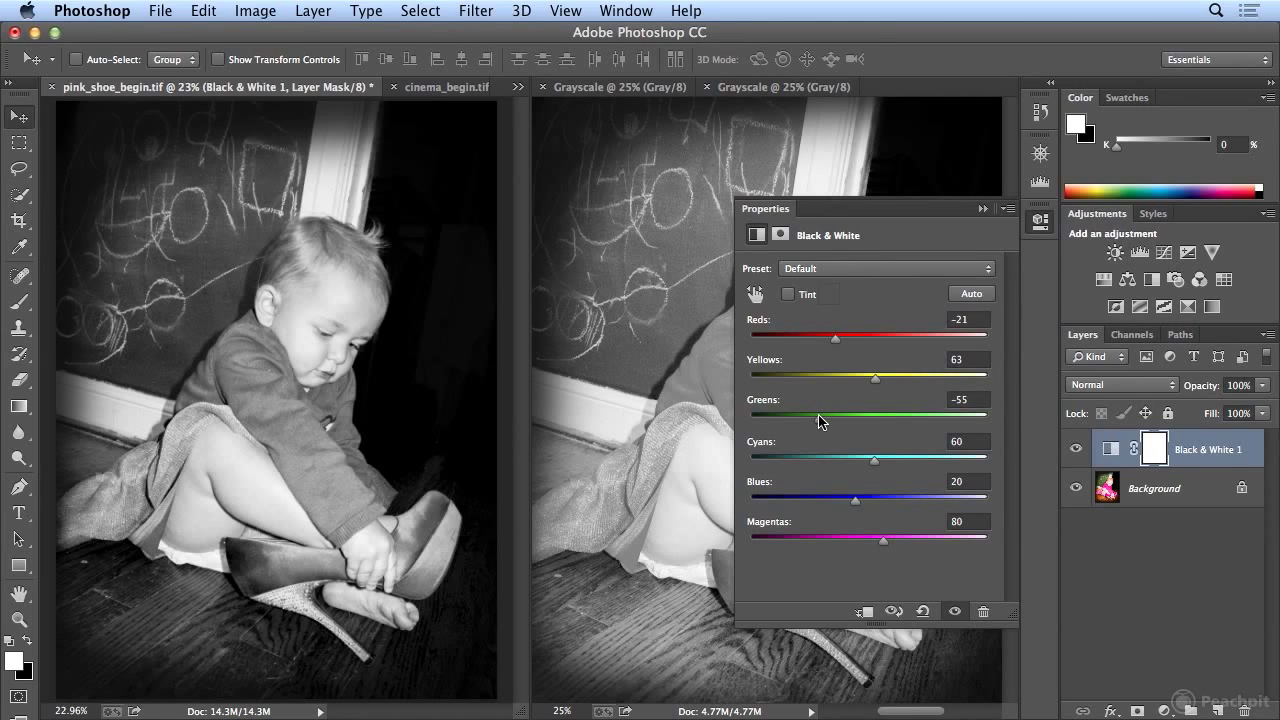
left_click_drag(869, 466, 784, 469)
left_click_drag(902, 468, 887, 505)
Step: Darken the sweater and shoe by setting Magentas to 14, set Reds to -11, and hide the properties to compare
mouse_move(884, 540)
left_mouse_down()
mouse_move(836, 549)
mouse_move(864, 542)
left_mouse_up()
mouse_move(830, 338)
left_mouse_down()
mouse_move(858, 342)
mouse_move(820, 354)
mouse_move(847, 362)
mouse_move(839, 354)
left_mouse_up()
left_click_drag(864, 542, 840, 542)
mouse_move(844, 542)
left_mouse_down()
mouse_move(823, 540)
mouse_move(841, 540)
left_mouse_up()
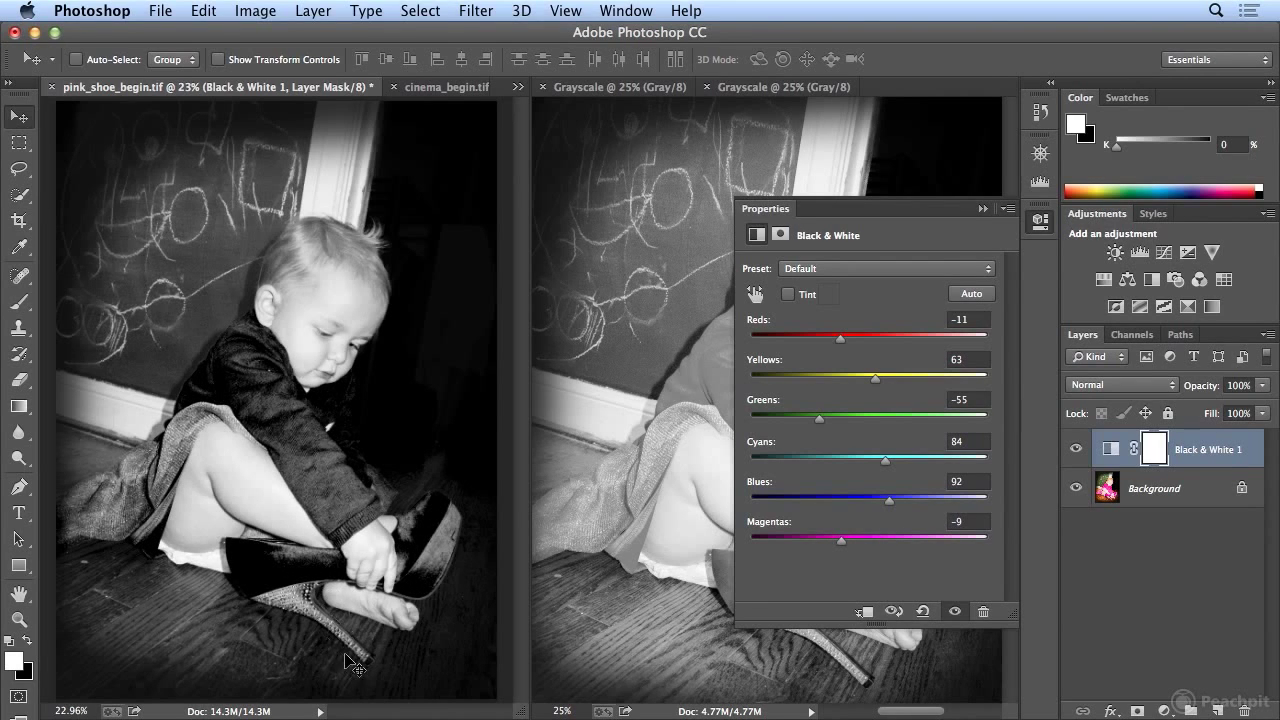
left_click_drag(851, 541, 848, 542)
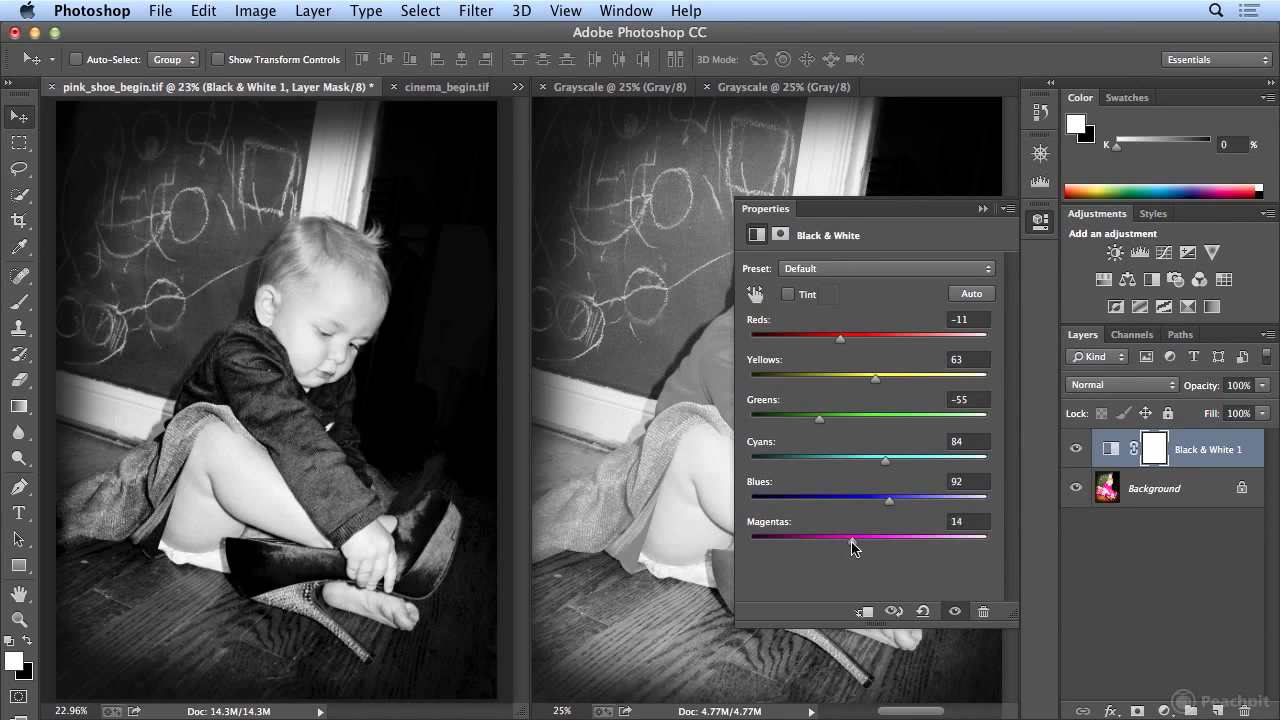
left_click(1041, 221)
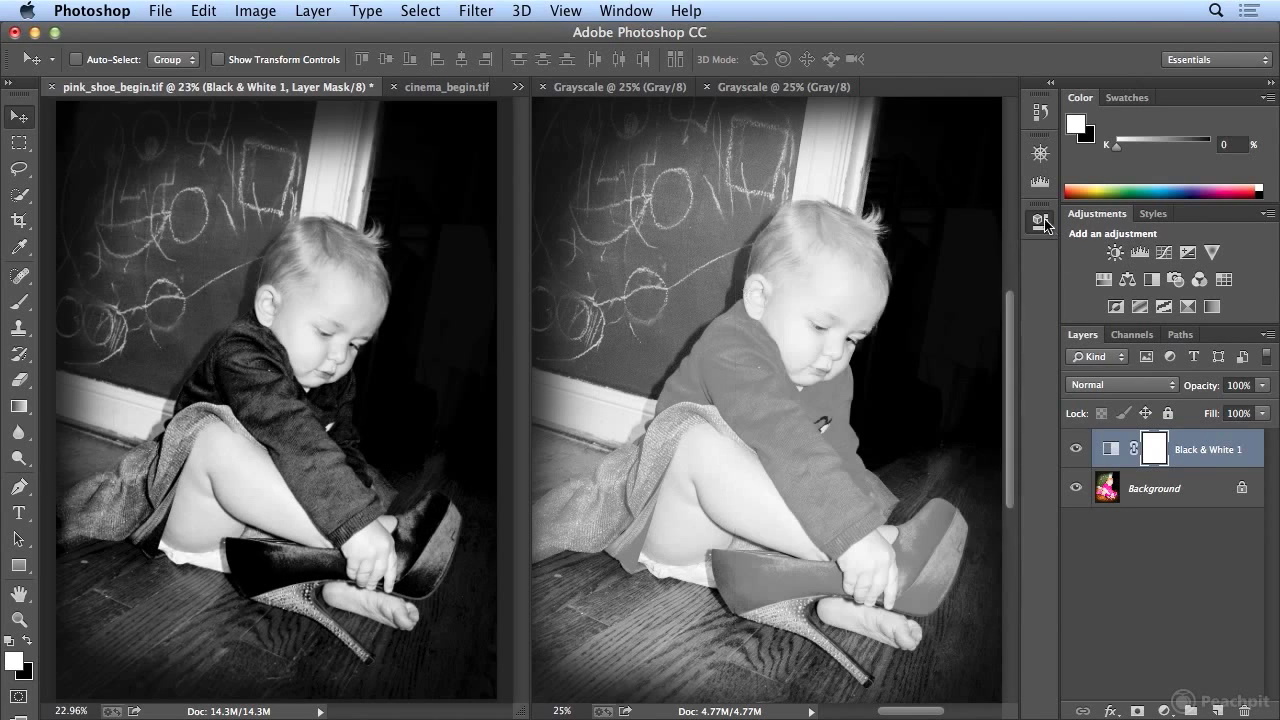